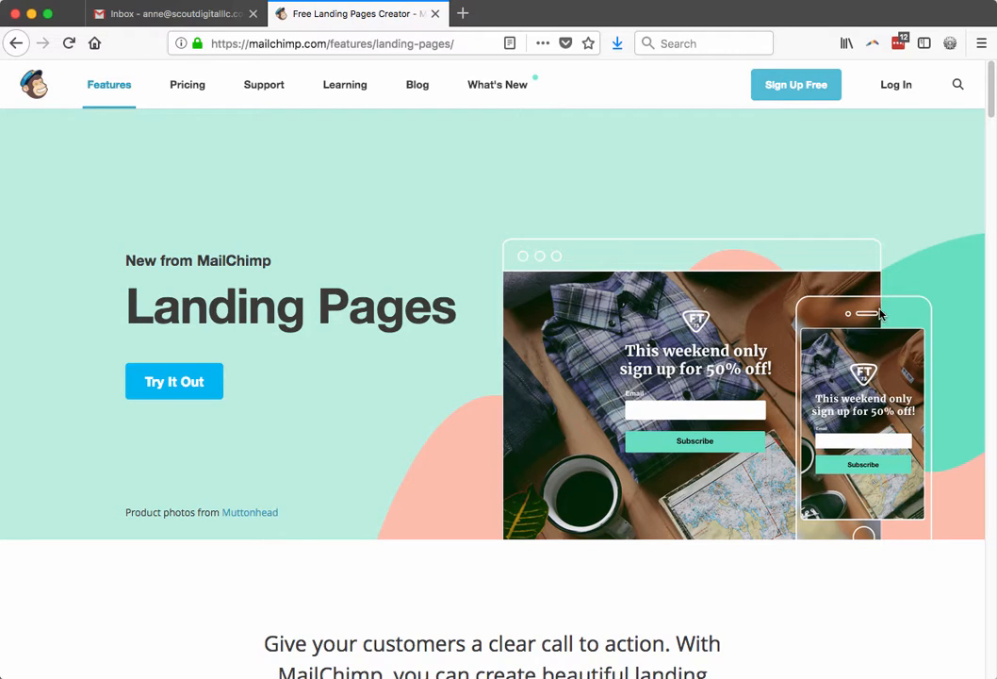
Go from the Landing Pages page to MailChimp's Sign Up Free page.
left_click(796, 85)
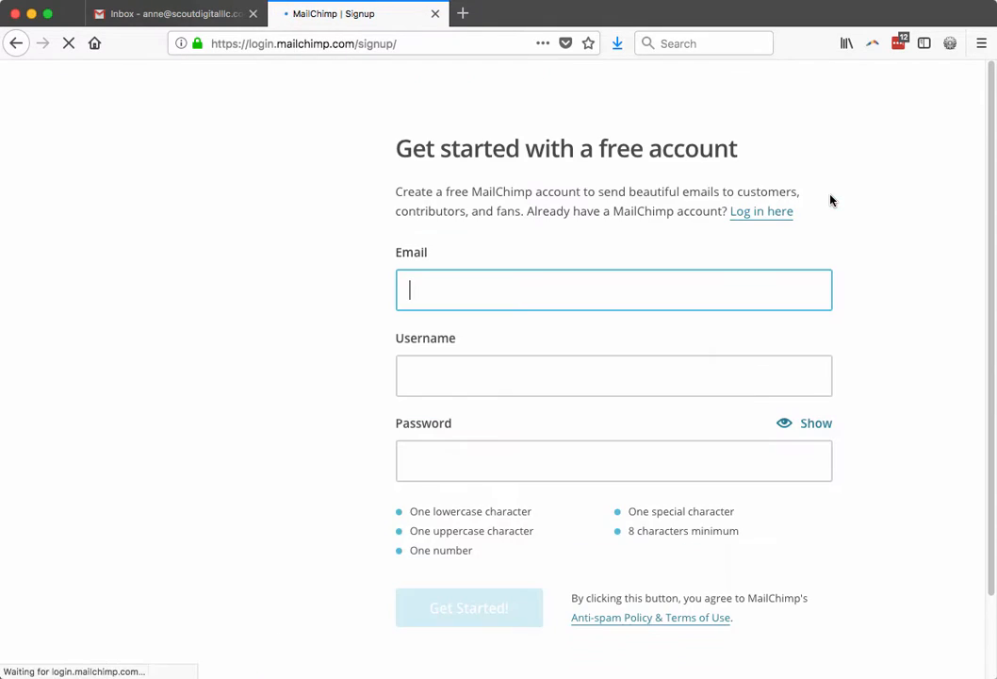
Replace the prefilled signup details with a new email address, username and password.
triple_click(652, 276)
key("BackSpace")
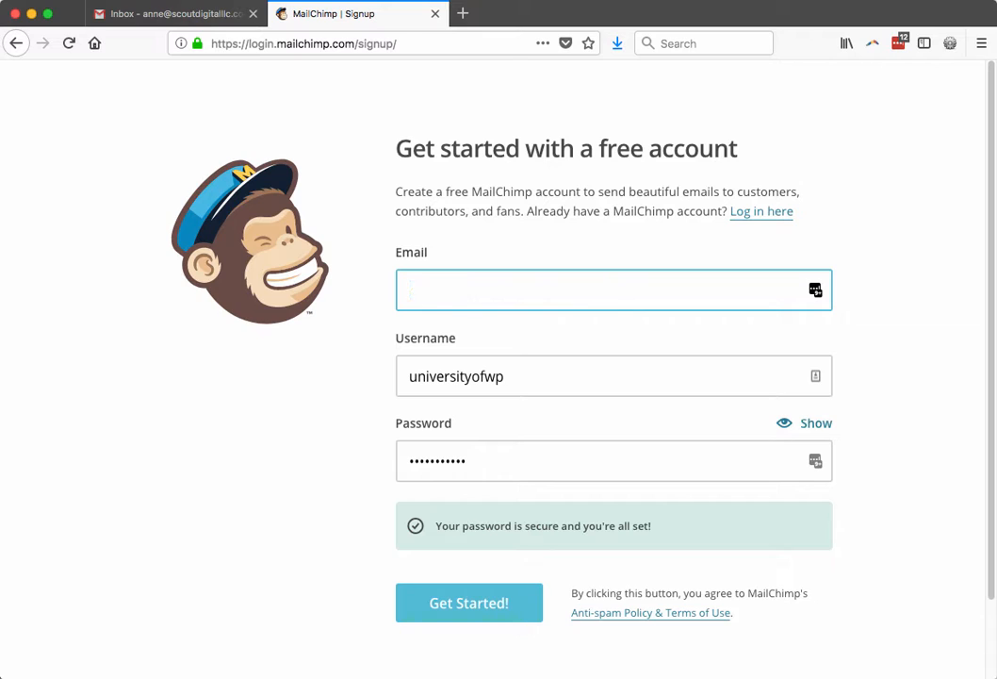
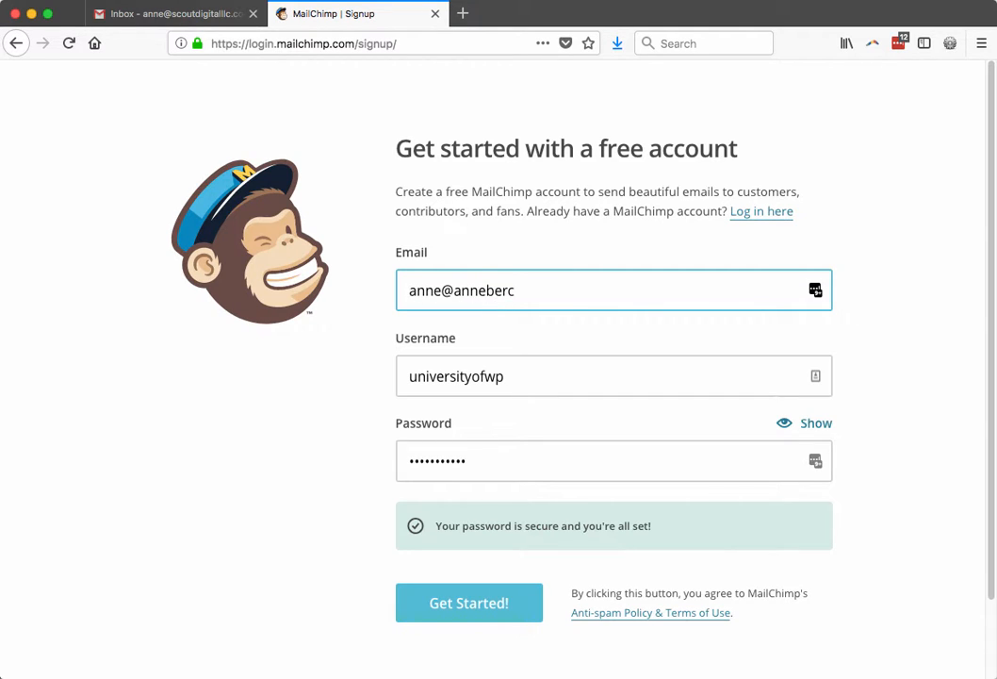
key("Tab")
type("anneber123")
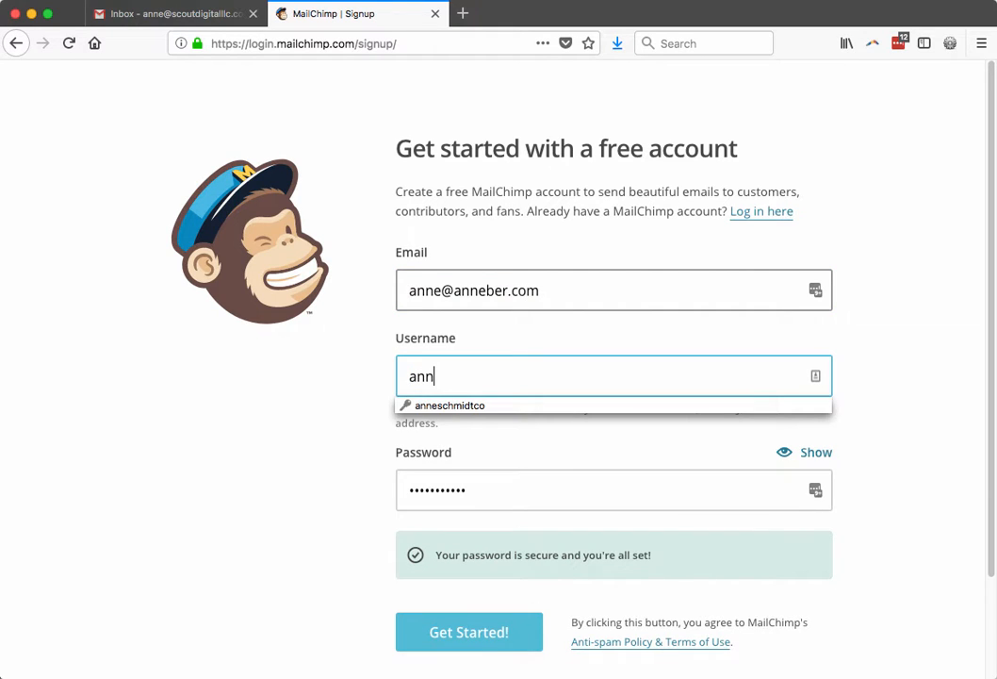
key("Tab")
type("**********")
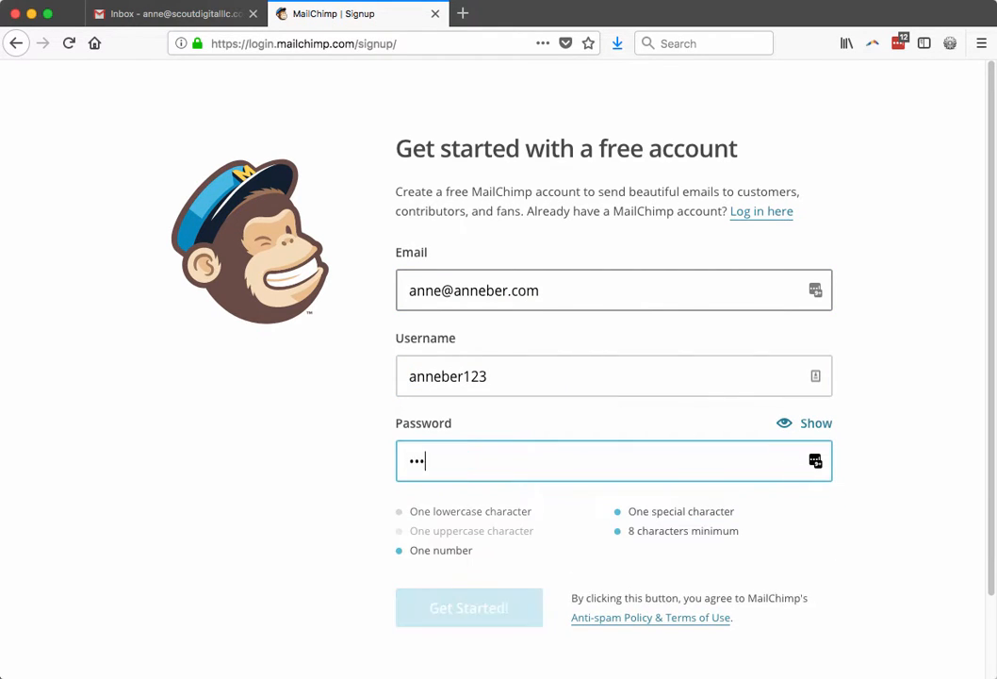
type("*")
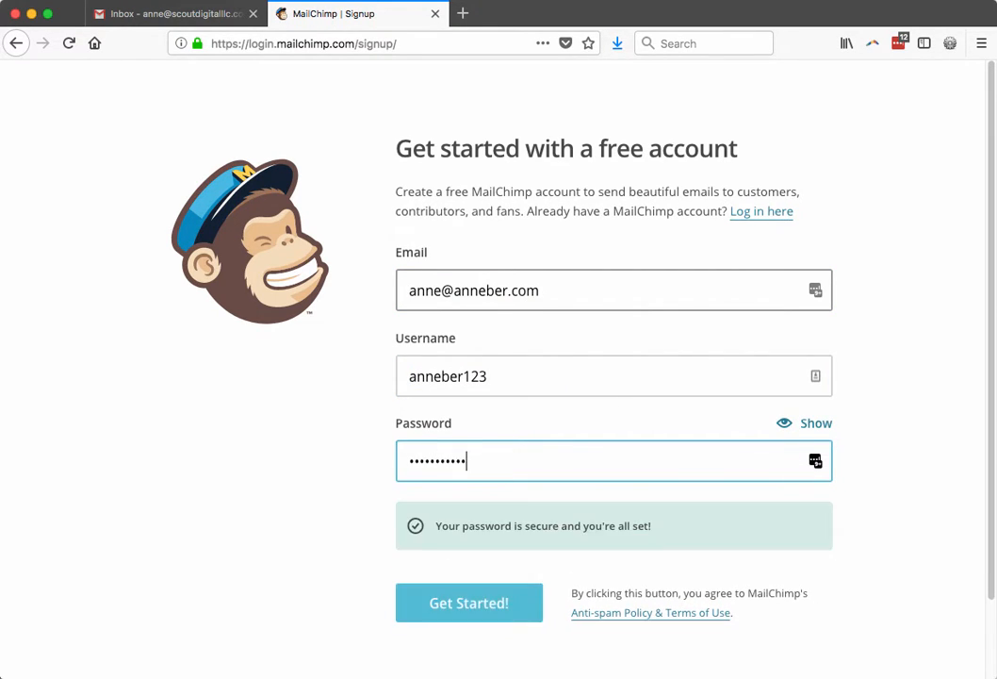
Submit the account signup with Get Started! and go to the Gmail inbox tab.
left_click(485, 607)
left_click(865, 188)
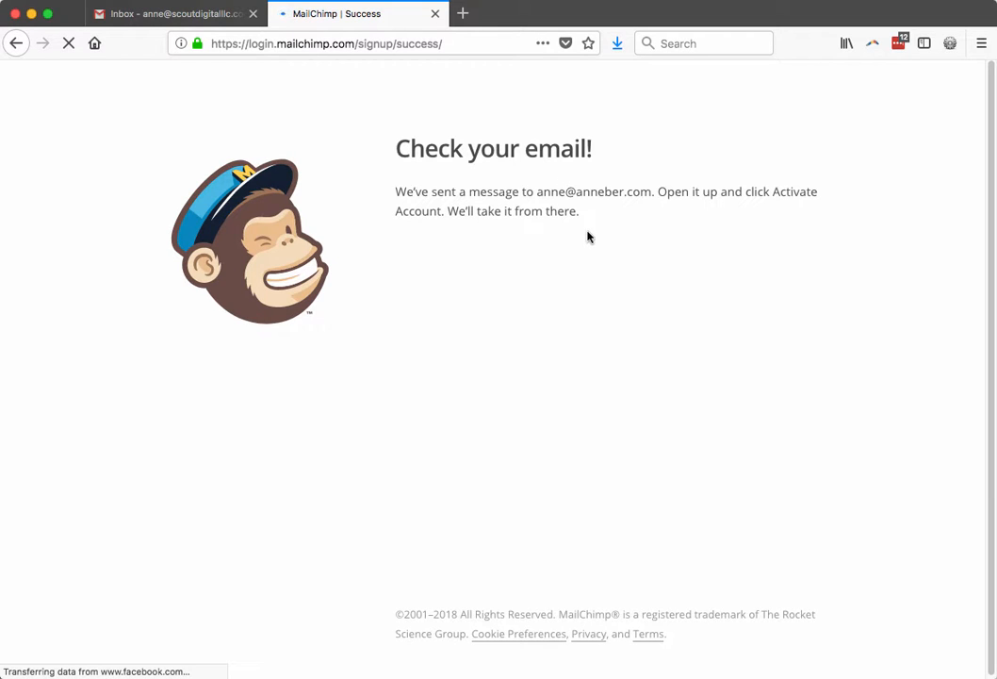
left_click(171, 13)
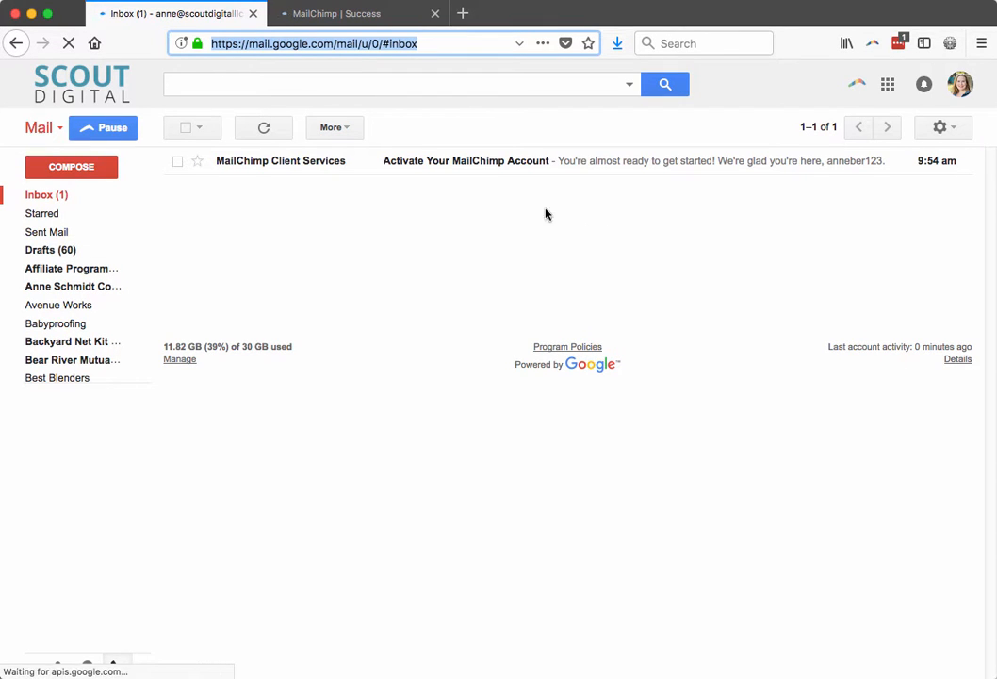
Open the 'Activate Your MailChimp Account' email and use its Activate Account button.
left_click(492, 164)
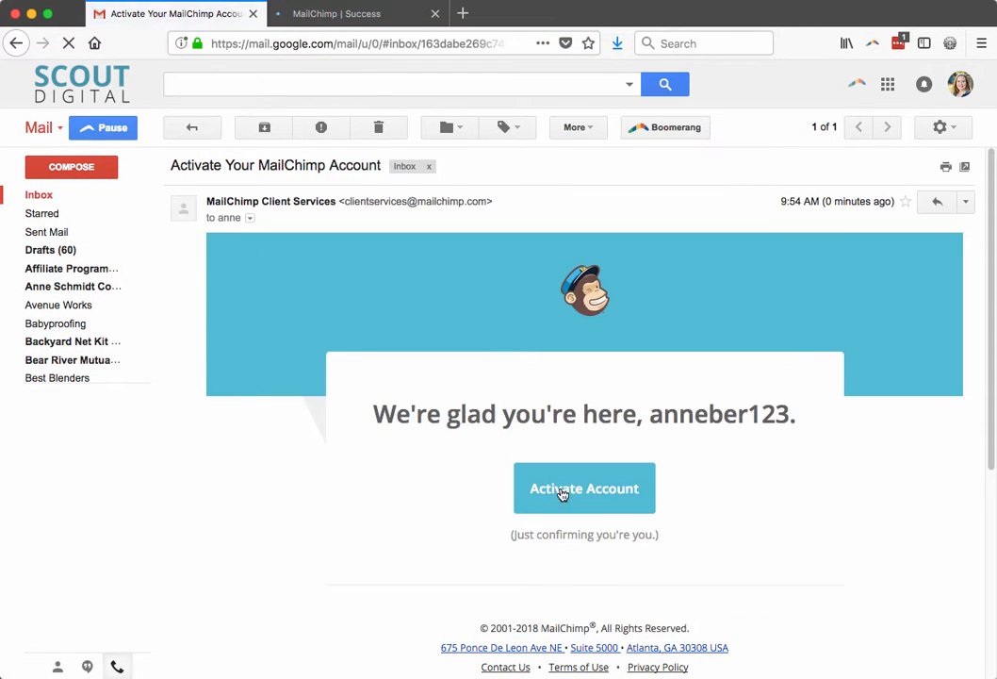
left_click(564, 492)
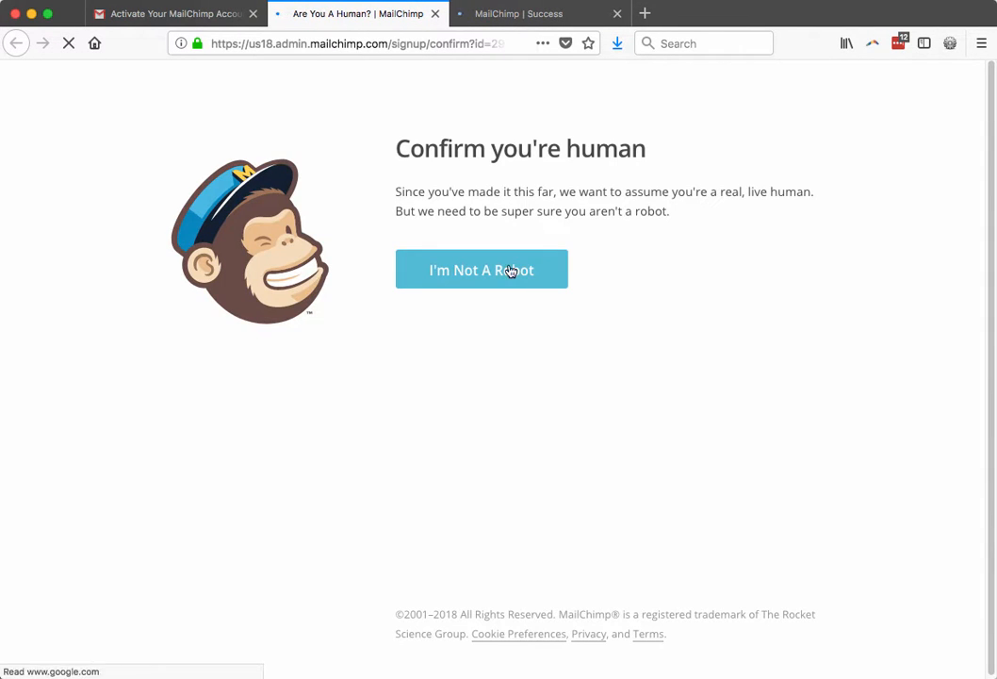
Pass the I'm Not A Robot check, close the leftover Success tab, and enter first and last name.
left_click(510, 269)
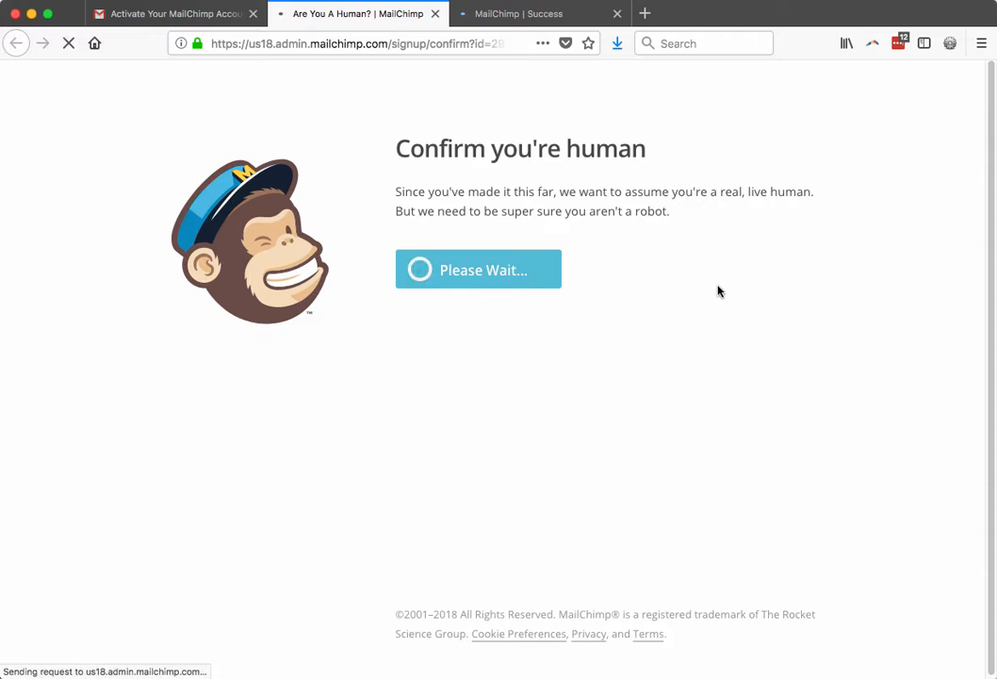
left_click(617, 14)
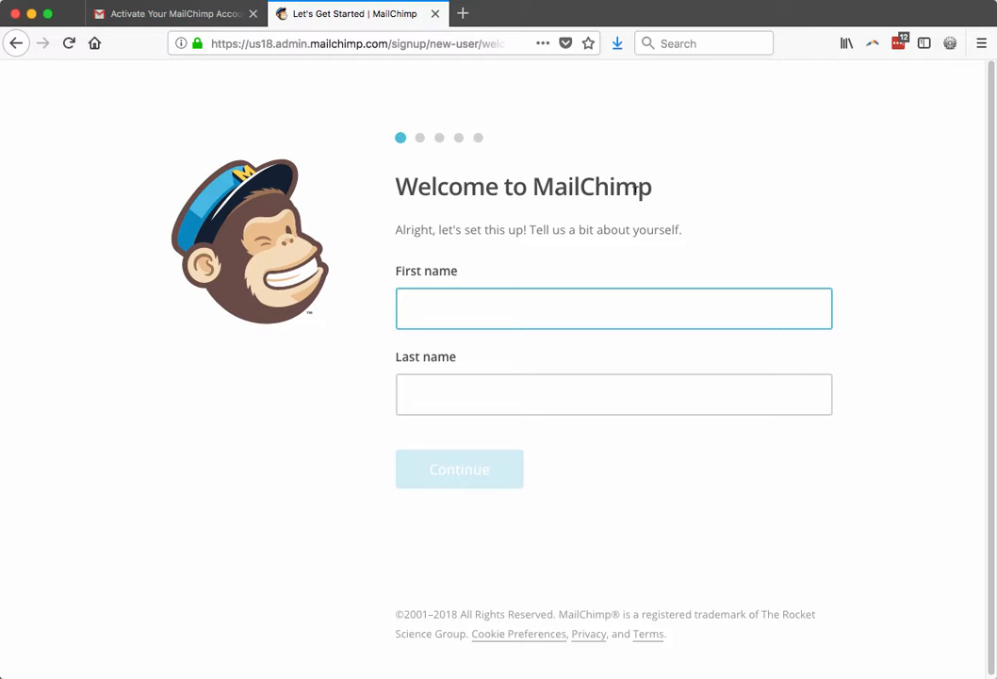
type("Anne")
key("Tab")
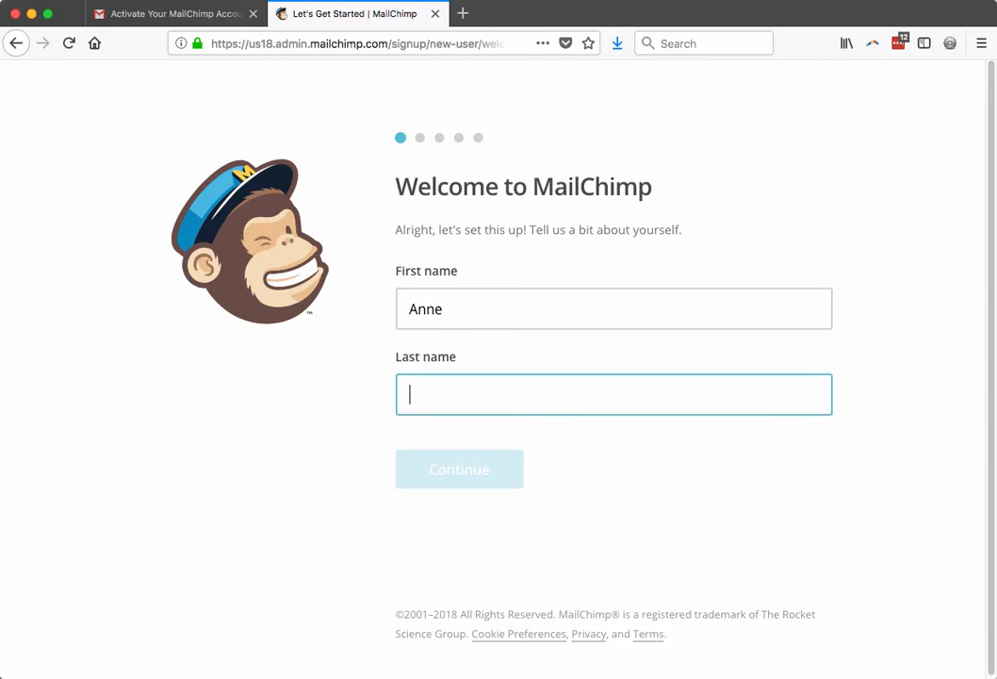
type("Schmidt")
key("Return")
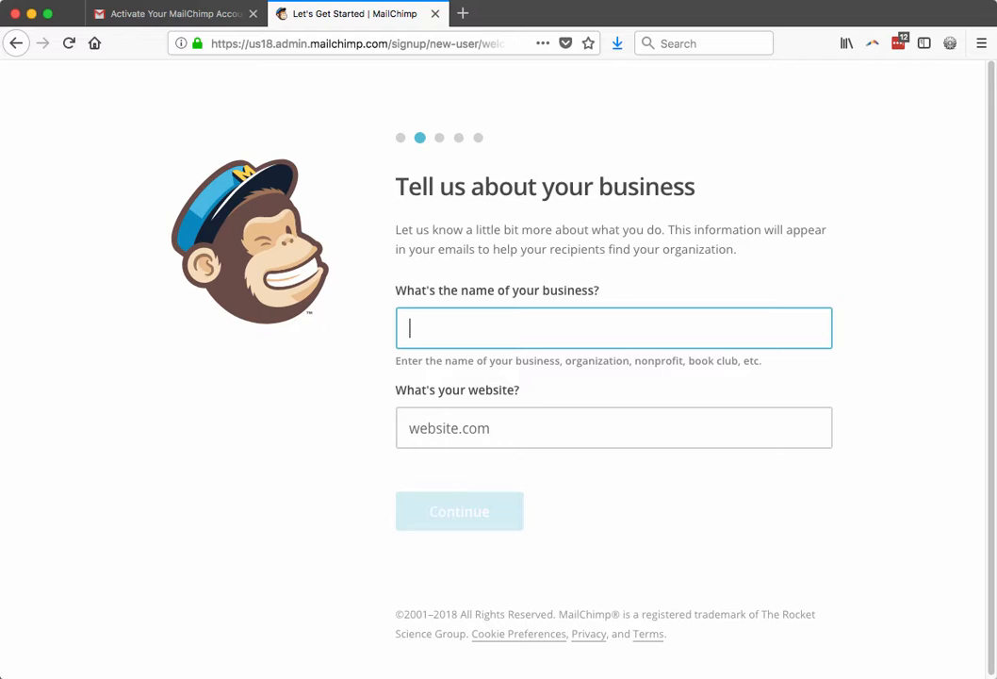
Enter the business name and business website, then continue.
type("Anne Schmidt")
key("Tab")
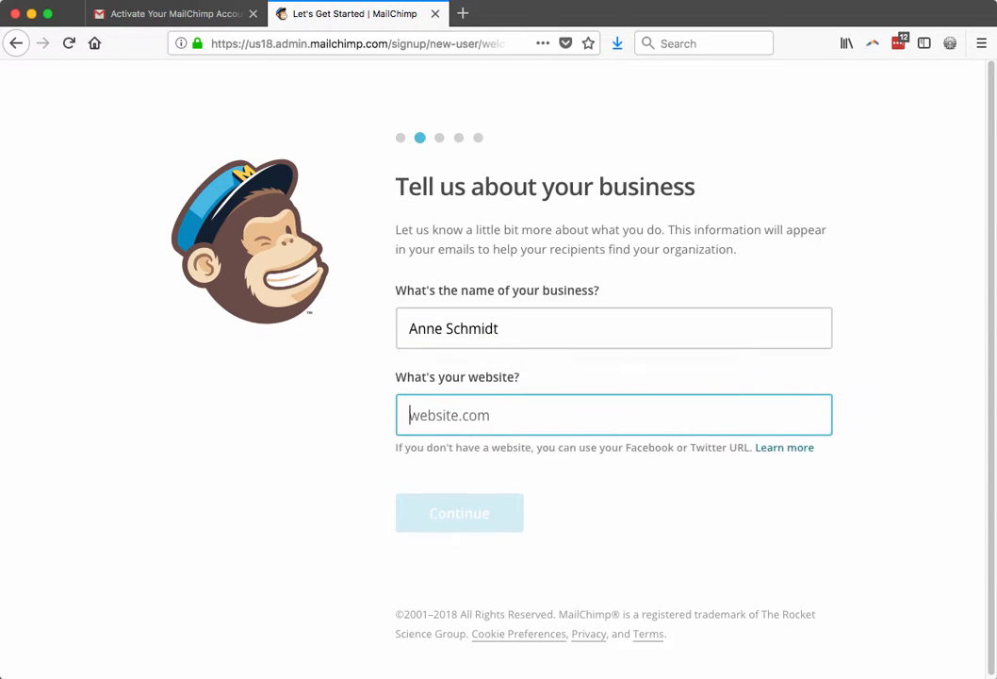
type("anneschmidt.co")
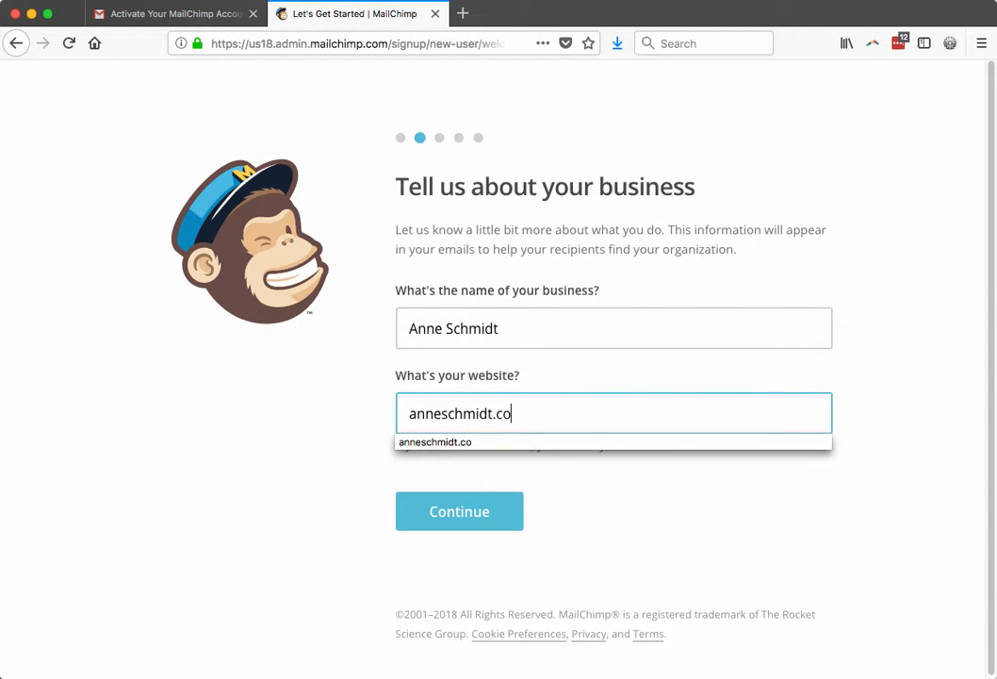
key("Return")
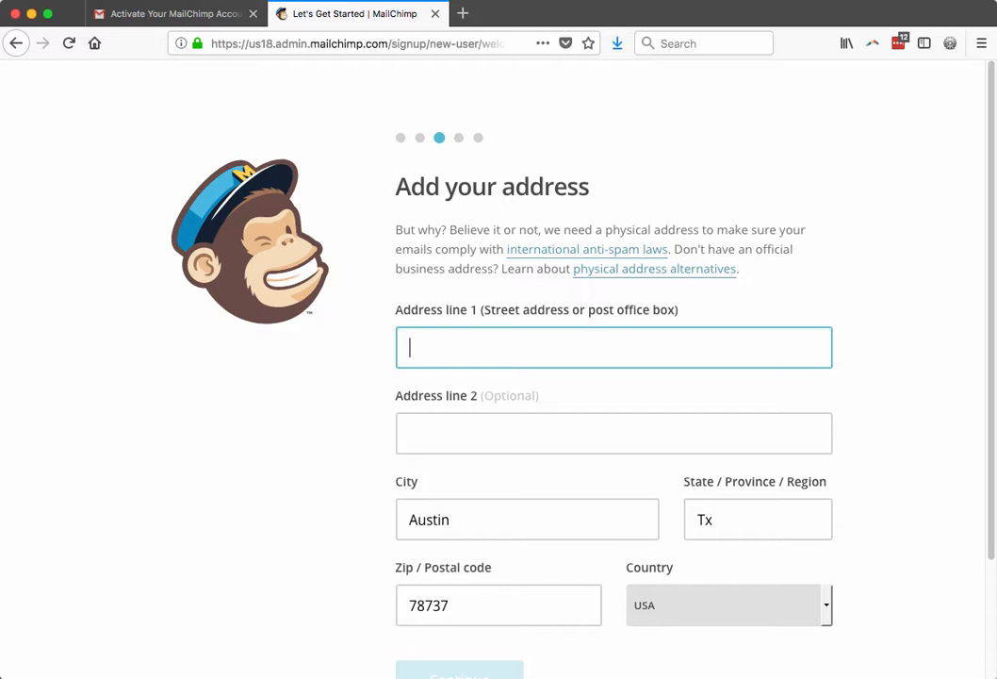
Autofill the account address from the saved suggestion, submit it, and choose Update Address.
type("PO")
key("Down")
key("Return")
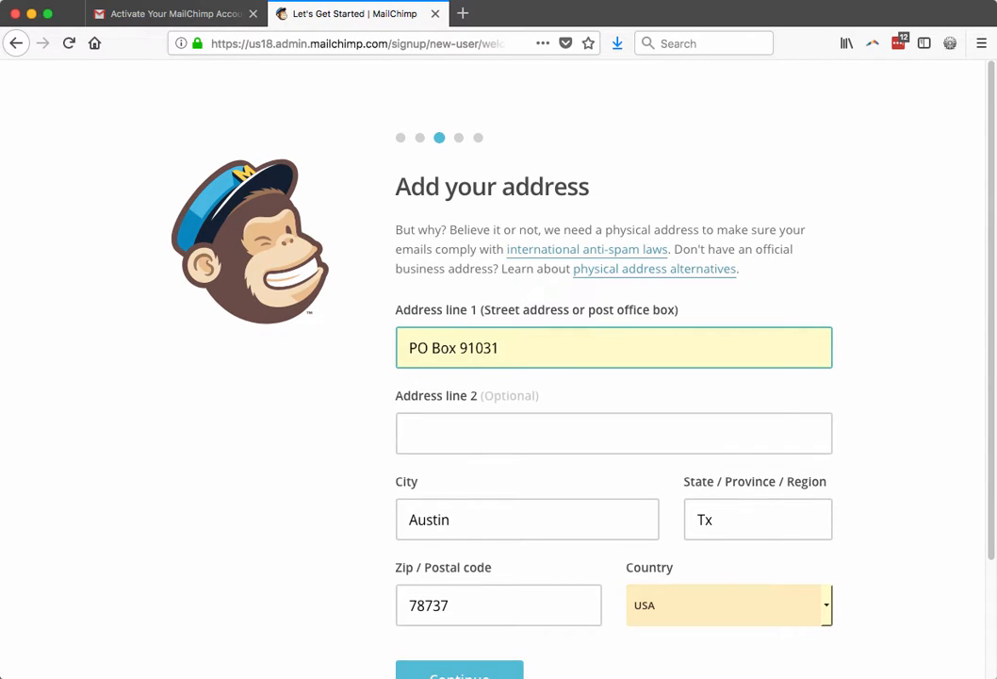
scroll(570, 471, "down", 1)
left_click(472, 671)
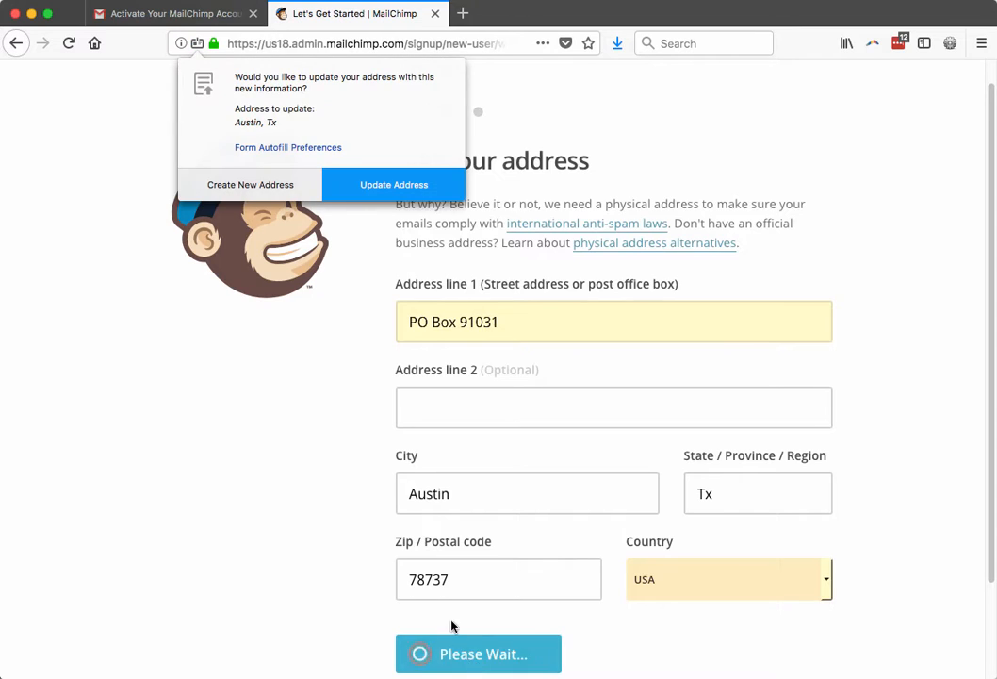
left_click(395, 186)
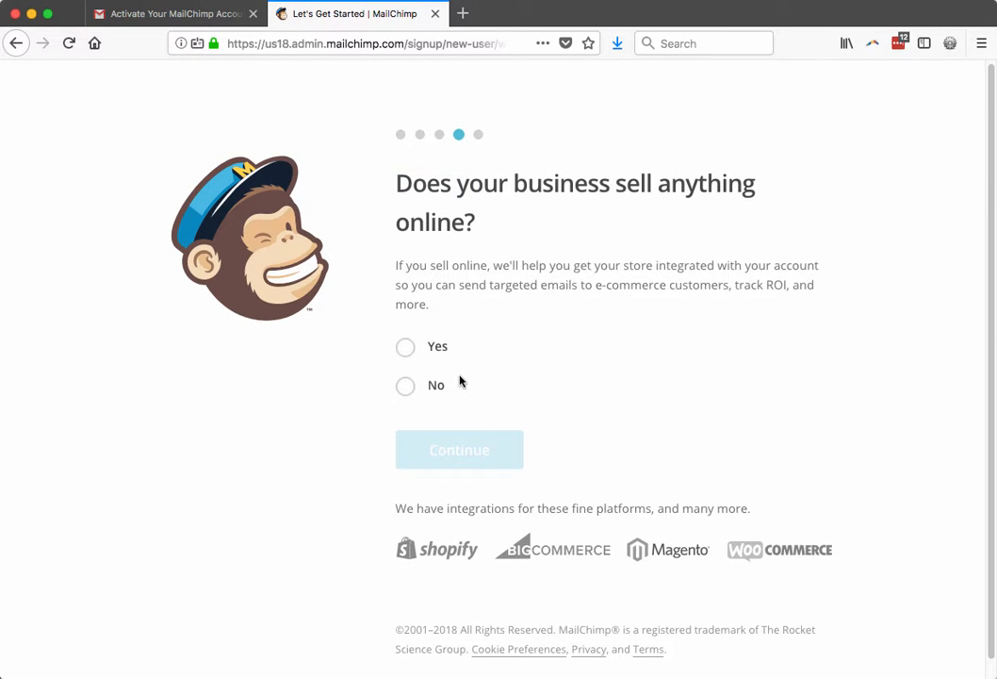
Answer No to selling online, skip social media, and finish with Let's Go!
left_click(406, 387)
left_click(478, 466)
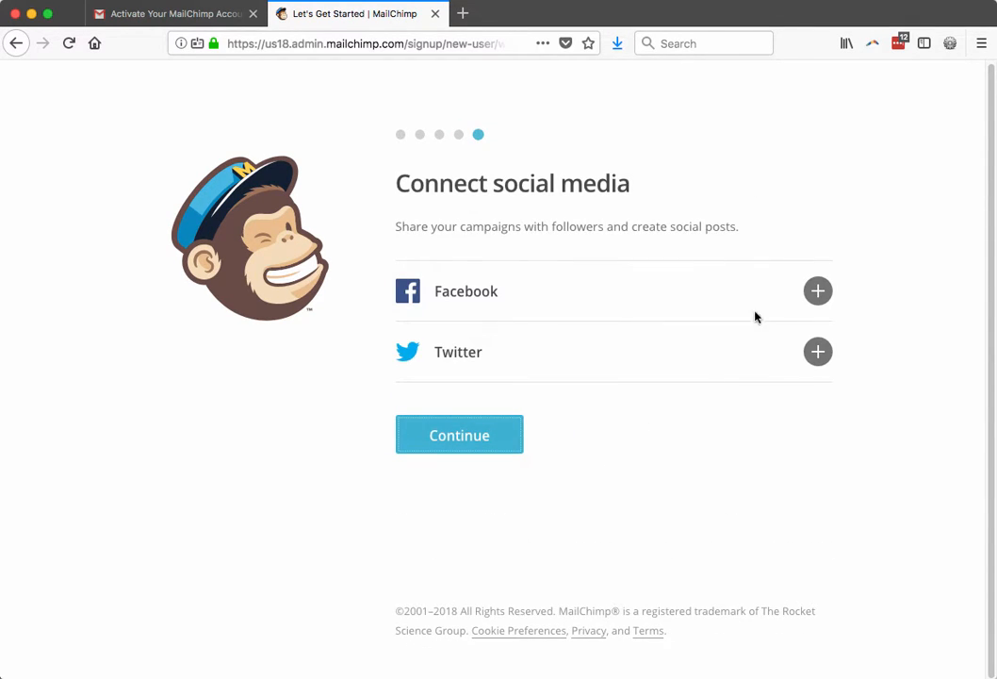
left_click(460, 436)
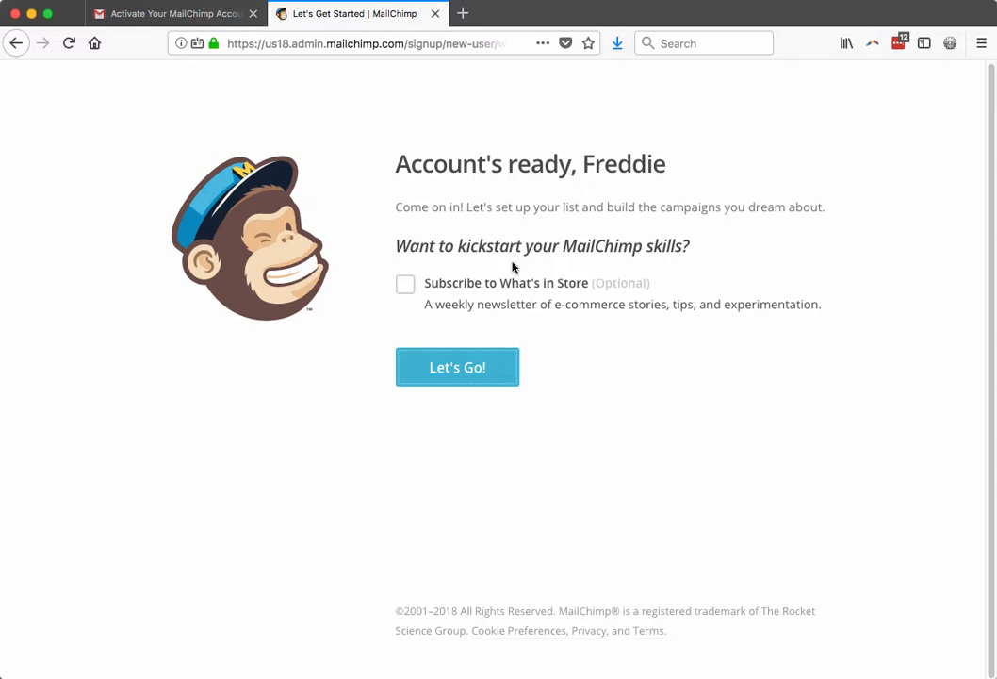
left_click(489, 374)
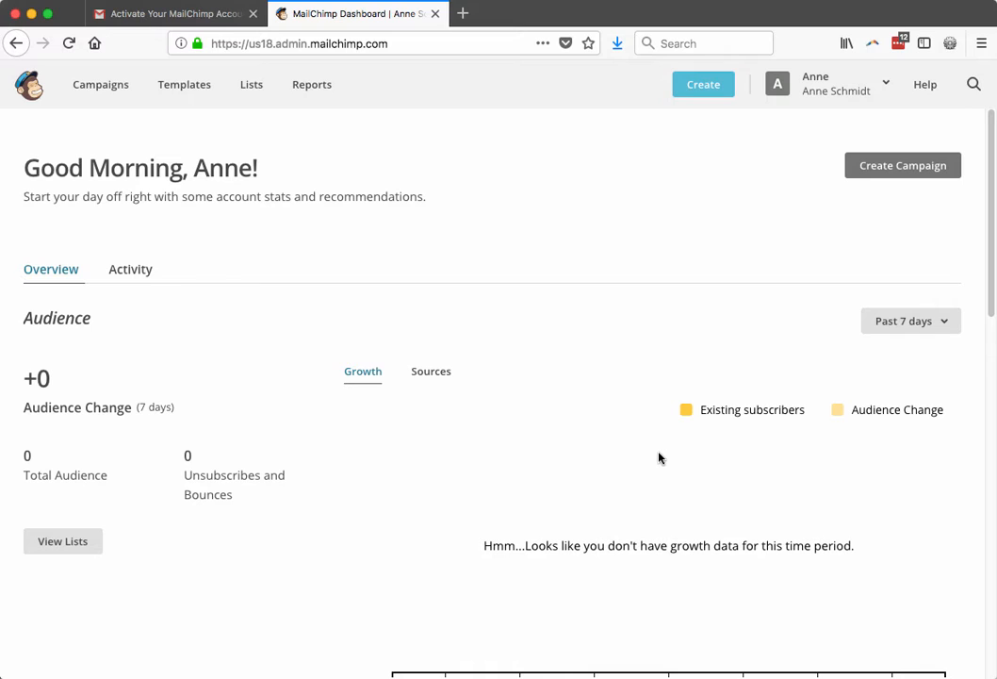
From the Lists page, choose Create List and confirm a brand-new list rather than groups.
left_click(257, 99)
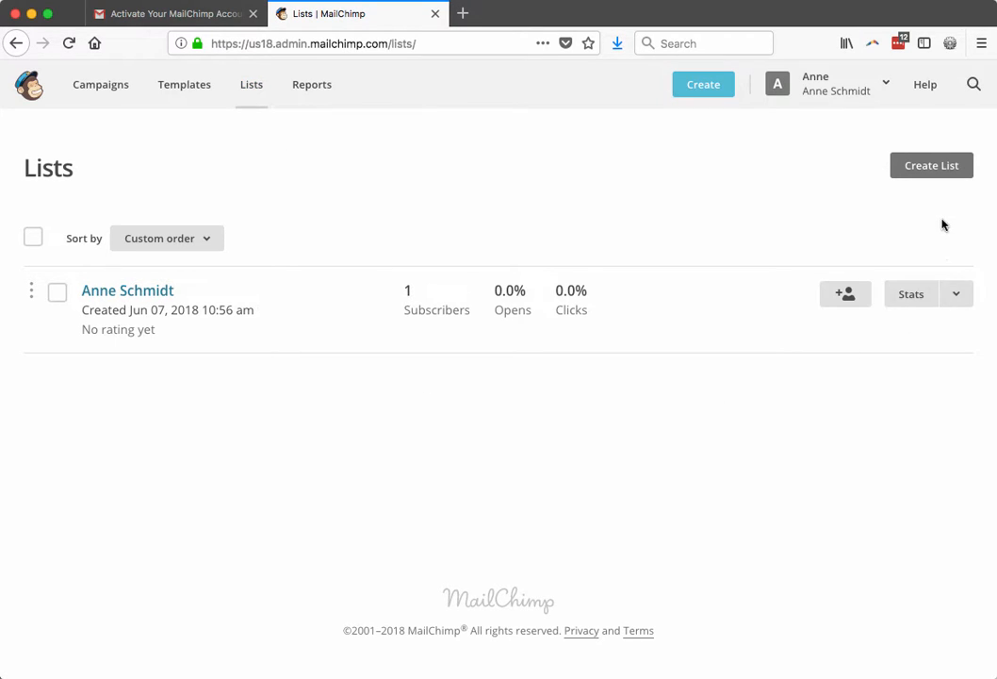
left_click(936, 176)
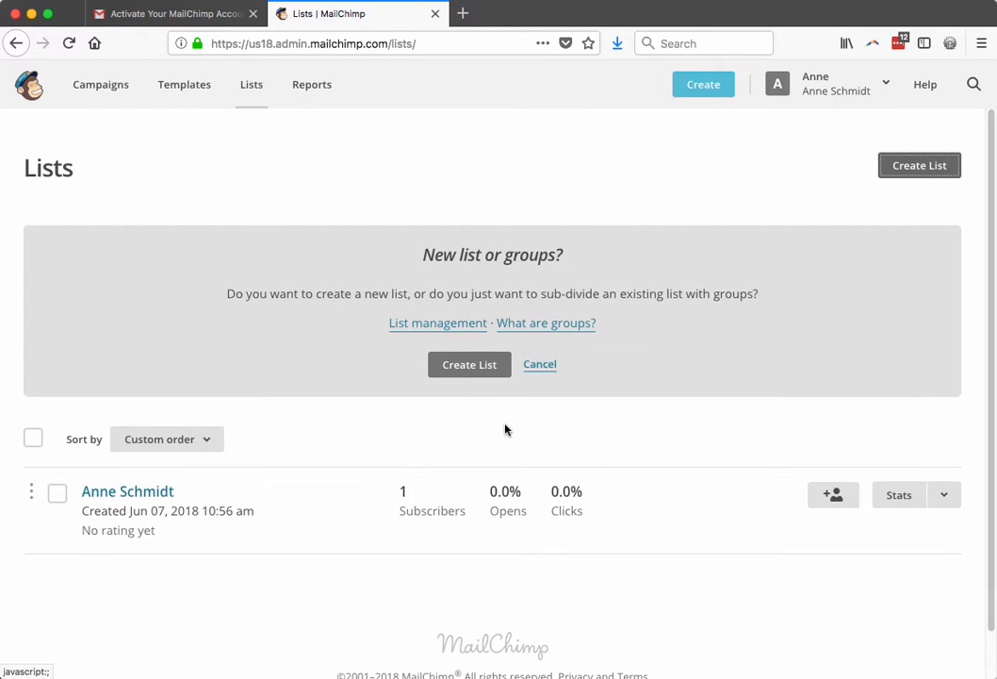
left_click(471, 371)
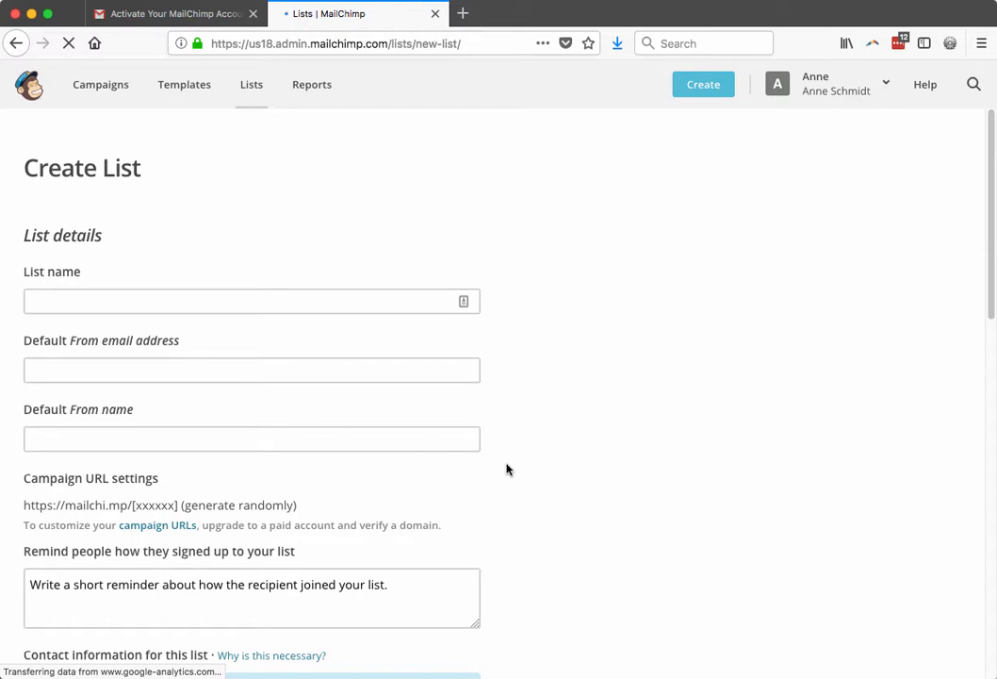
Name the list 'My awesome mailing list' and fill in the default sender e-mail and name.
left_click(237, 293)
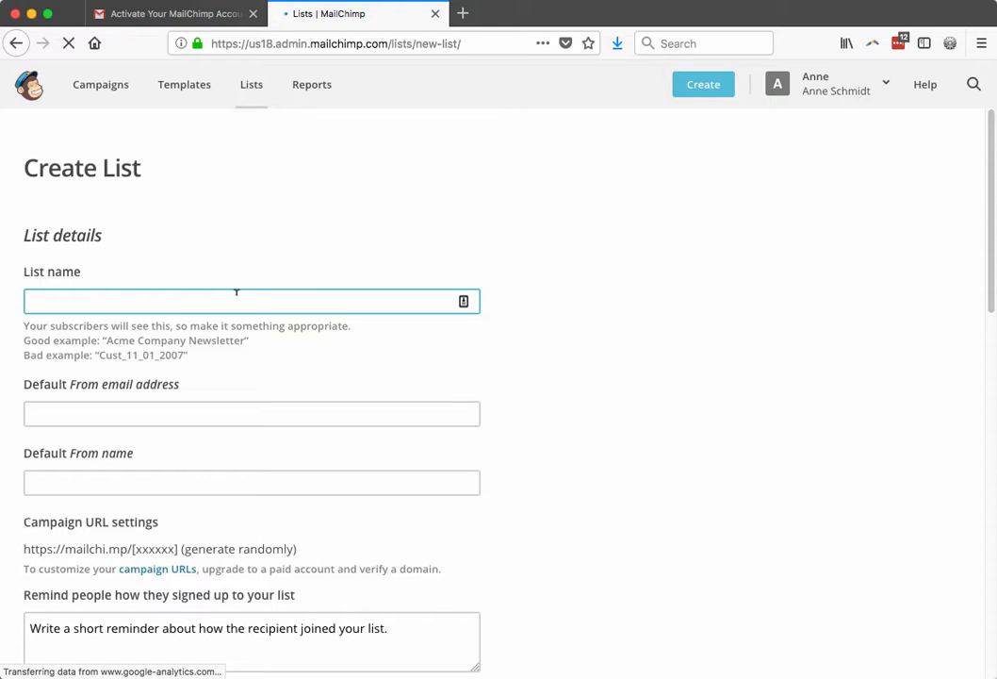
type("My awesome mailing list")
key("Tab")
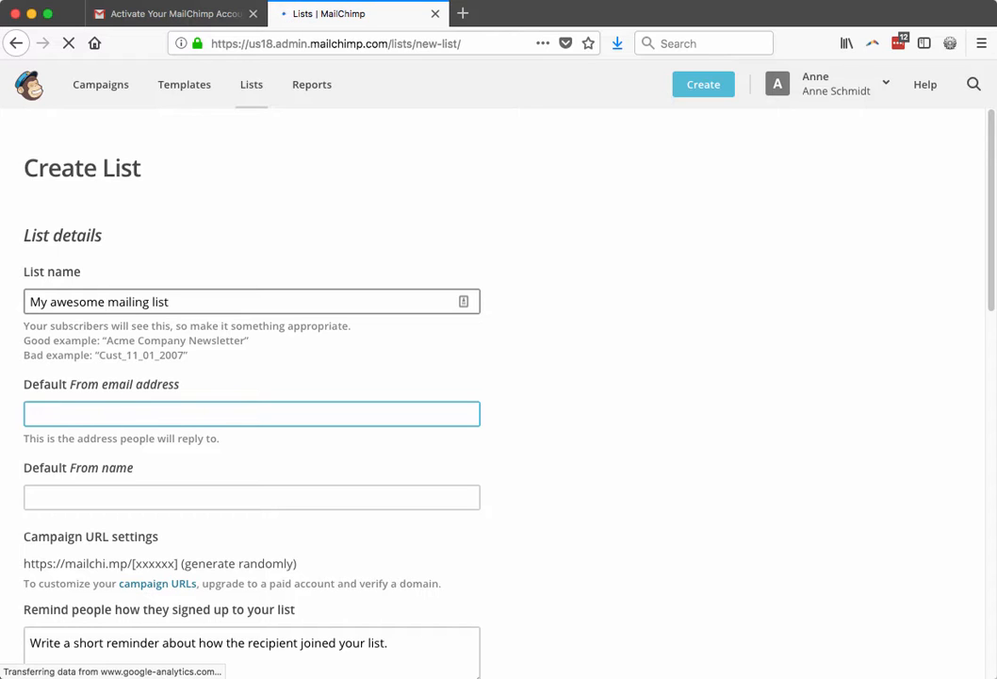
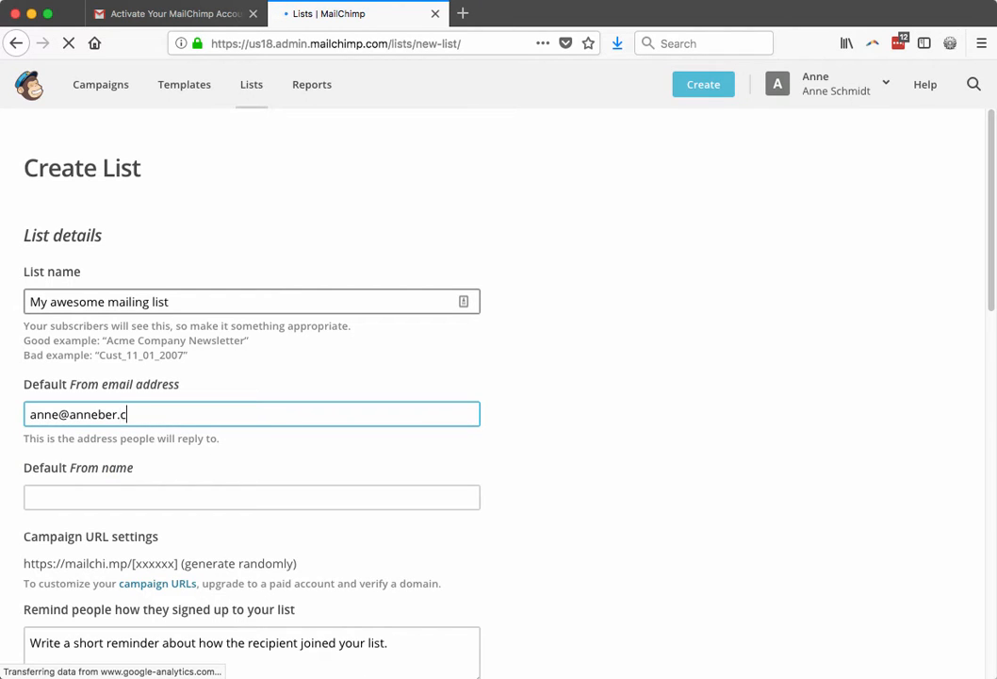
key("Tab")
type("Anne")
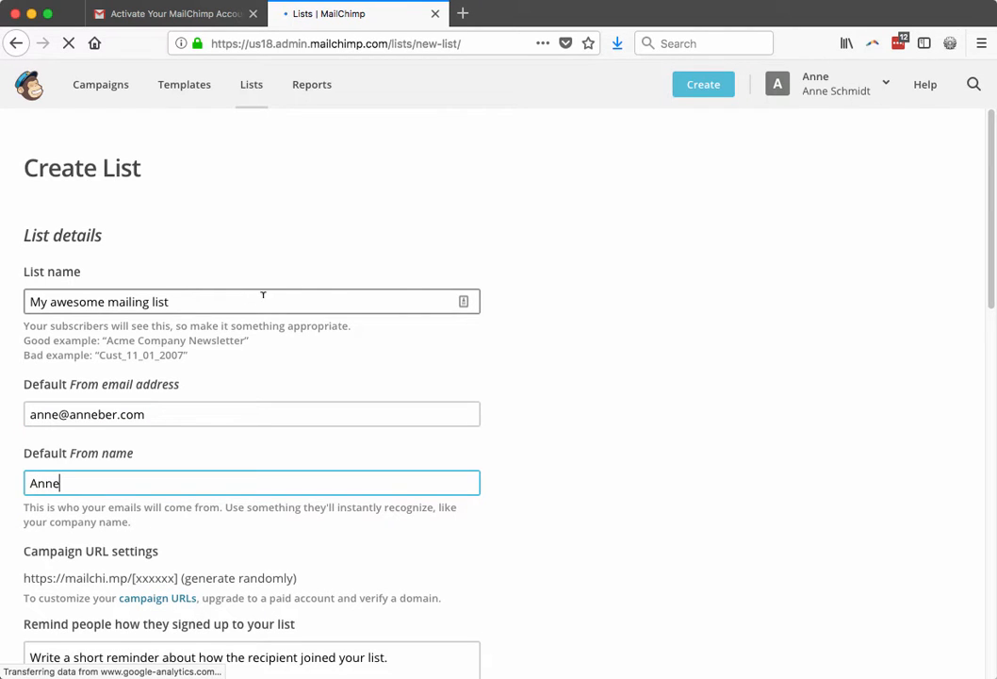
Write the opt-in reminder 'You are receiving this email because you opted in at' the business website.
scroll(263, 292, "down", 5)
left_click(221, 413)
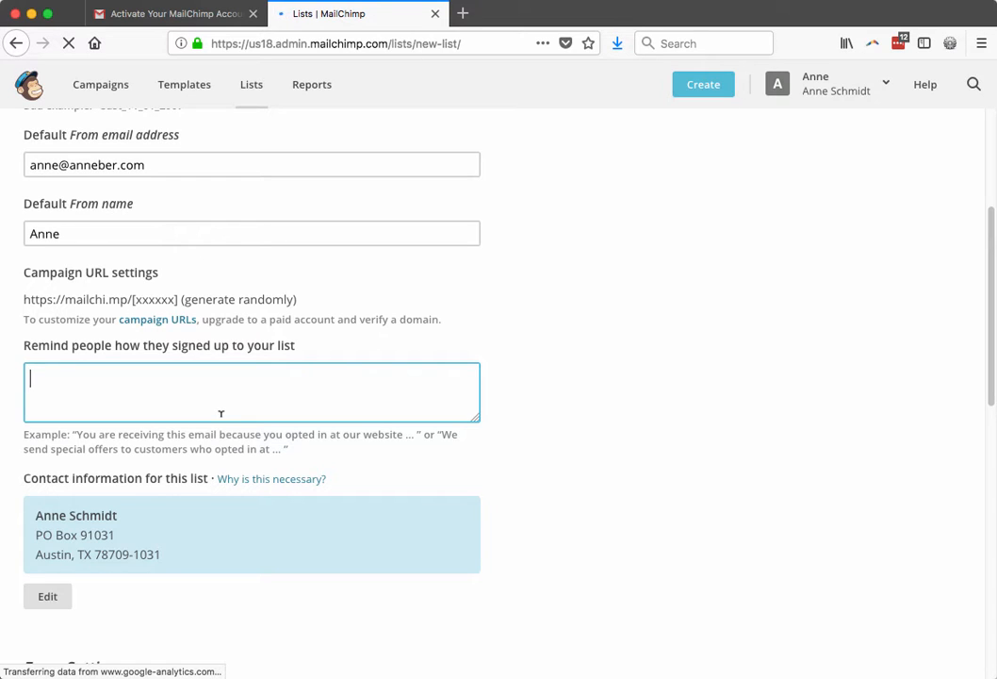
type("You are recivi")
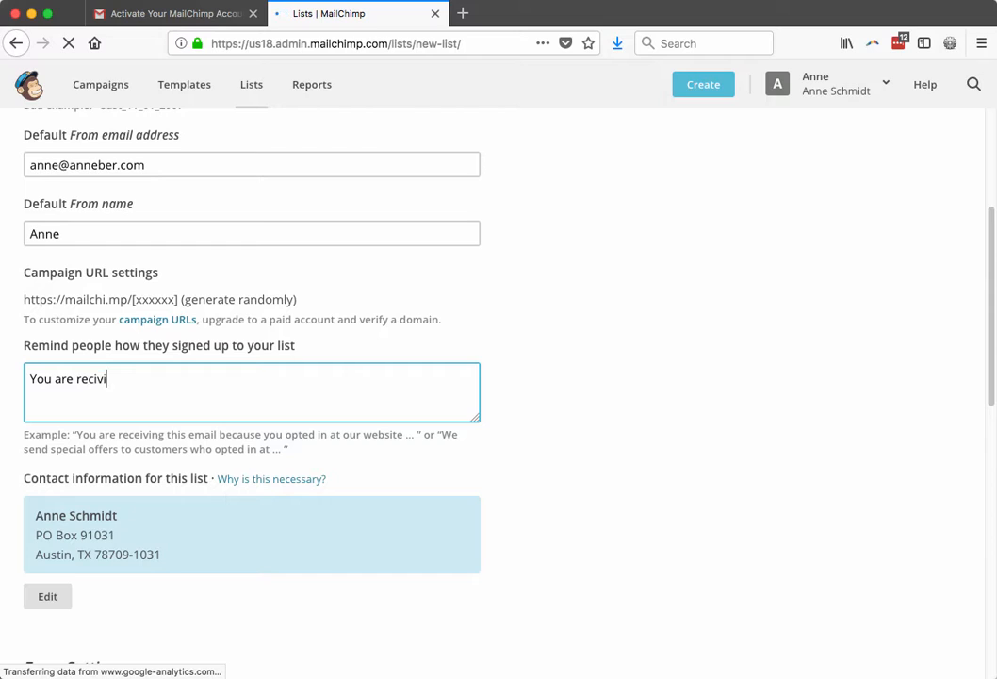
type("ng this email b")
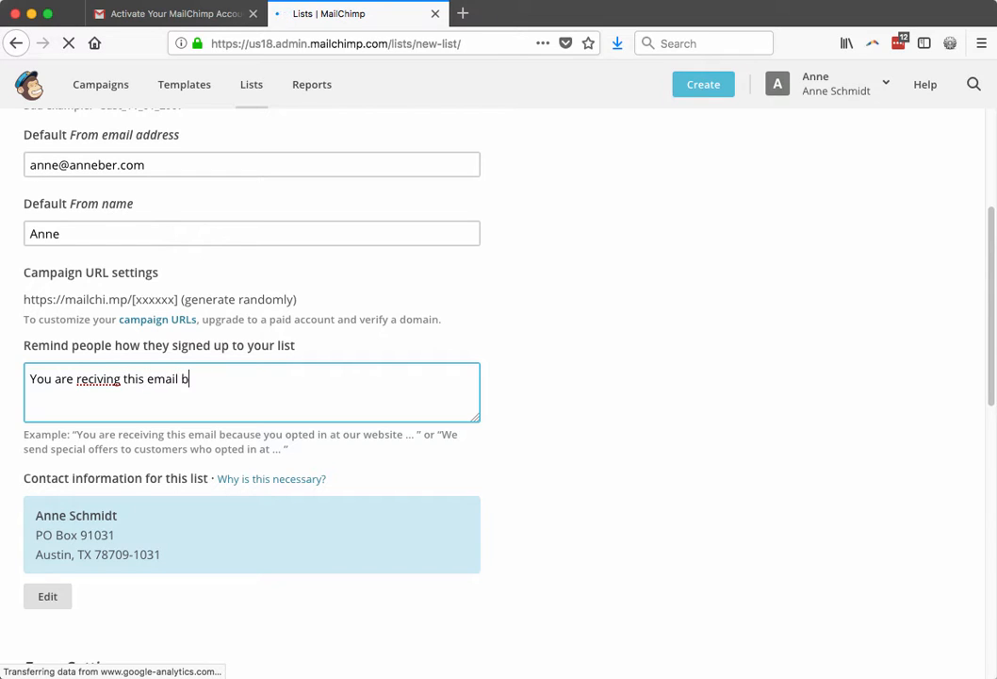
type("ecause you opted in at")
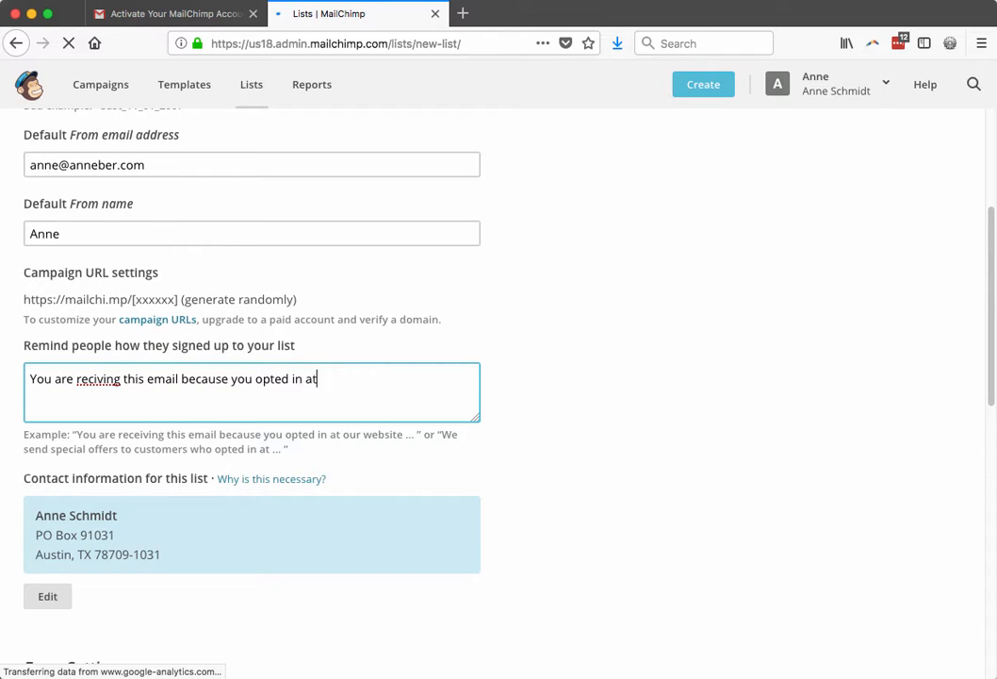
type(" anneschmidt.co")
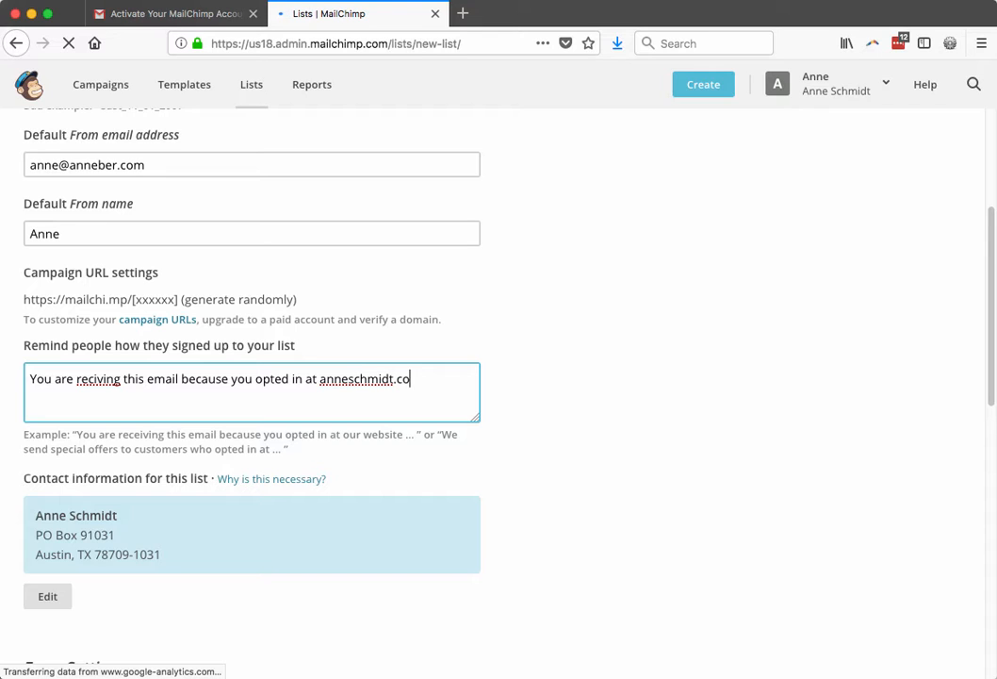
right_click(106, 379)
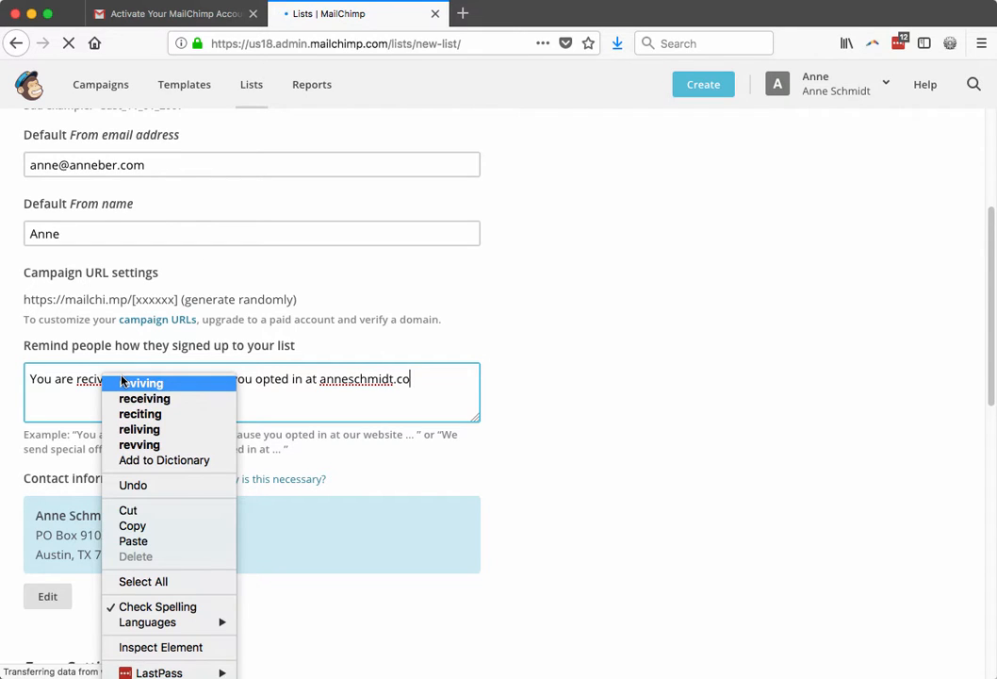
left_click(145, 398)
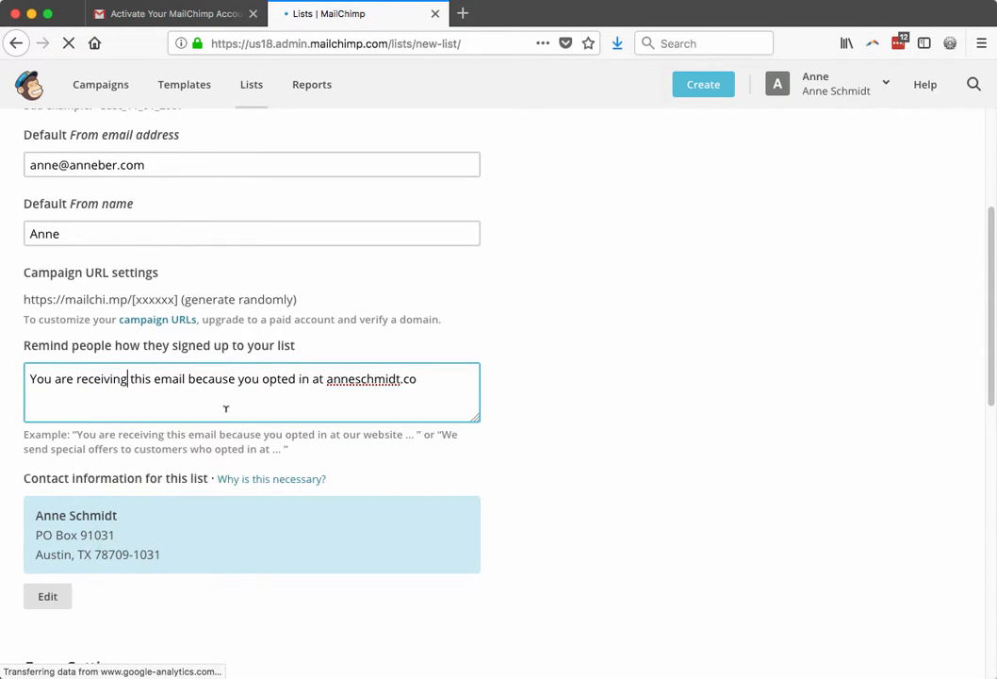
left_click(433, 376)
type(".")
scroll(244, 593, "down", 5)
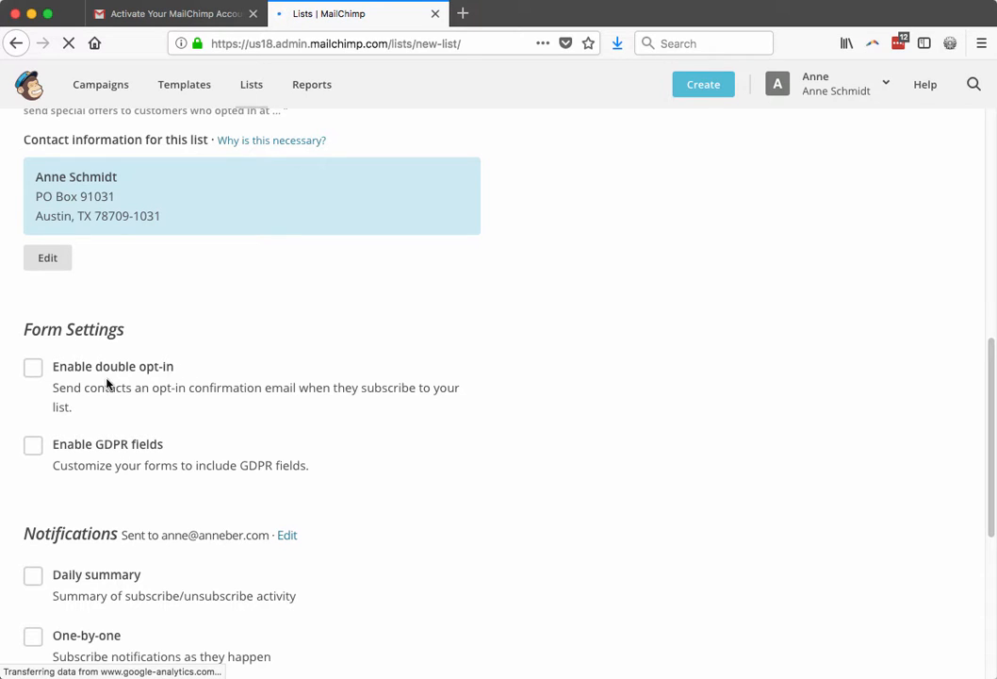
Check 'Enable double opt-in' under Form Settings and 'Daily summary' under Notifications.
left_click(32, 369)
scroll(380, 441, "down", 1)
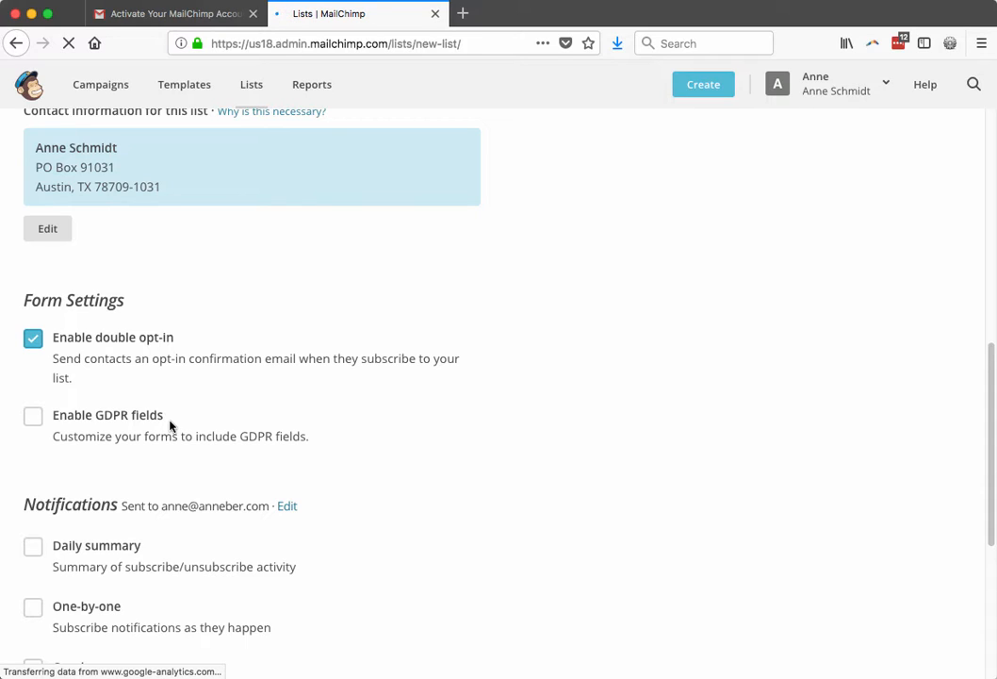
scroll(179, 443, "down", 5)
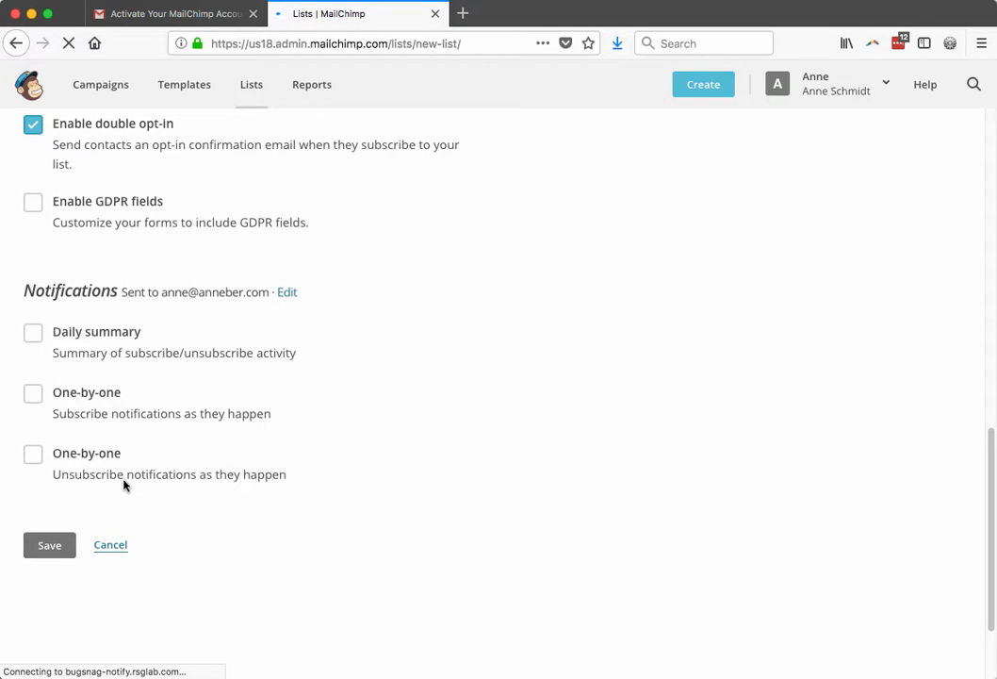
left_click(33, 335)
Save My Awesome Mailing List and go to its Signup forms tab.
left_click(51, 546)
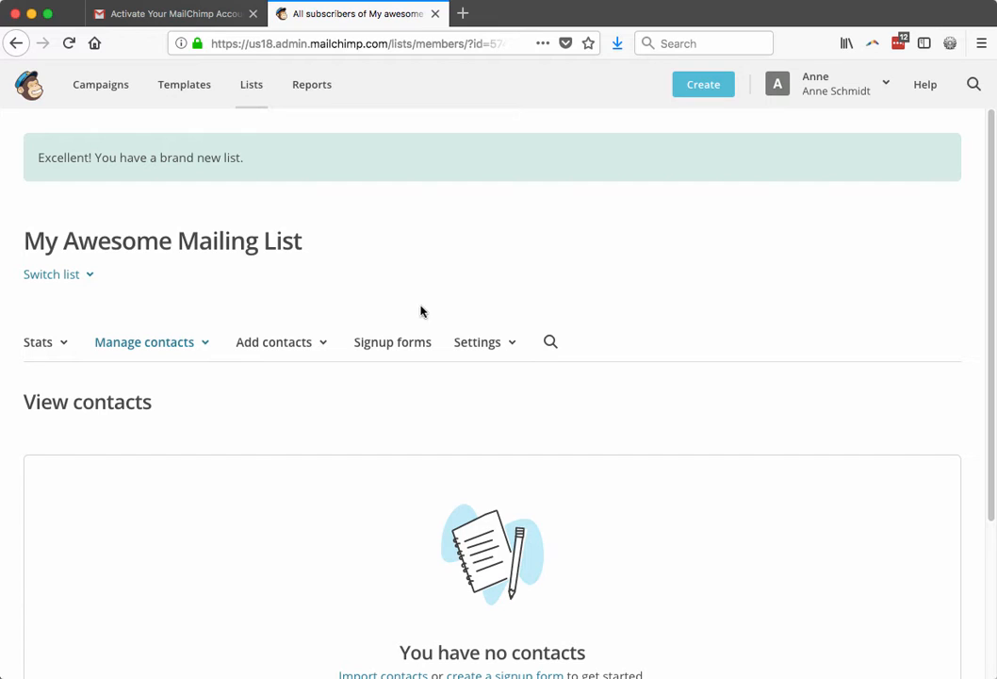
left_click(414, 340)
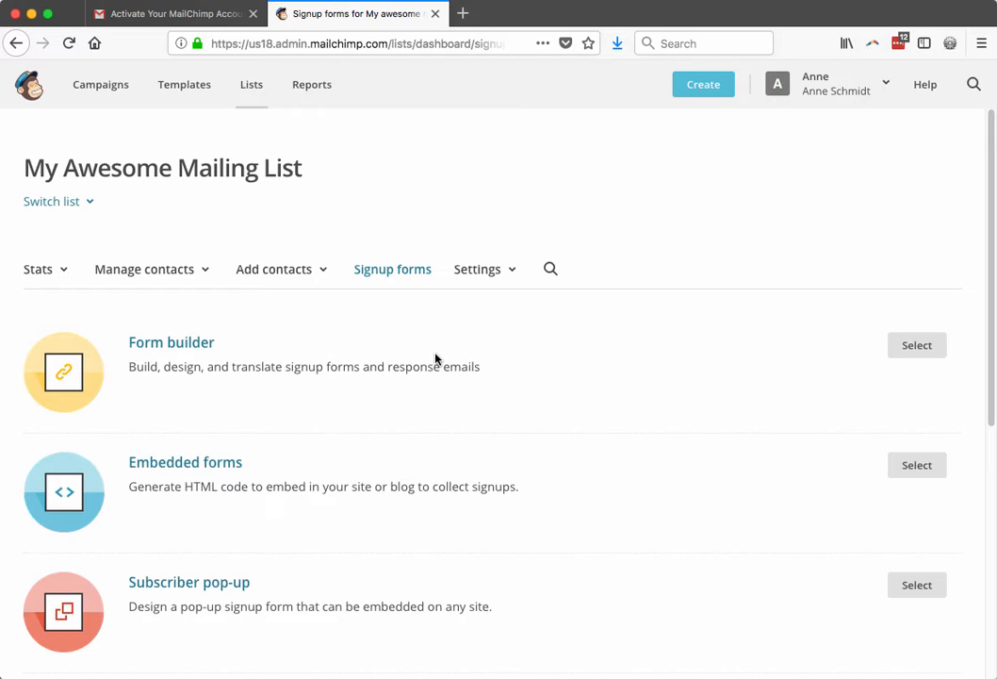
In Embedded forms, choose the Horizontal style and uncheck 'Include form title'.
left_click(913, 465)
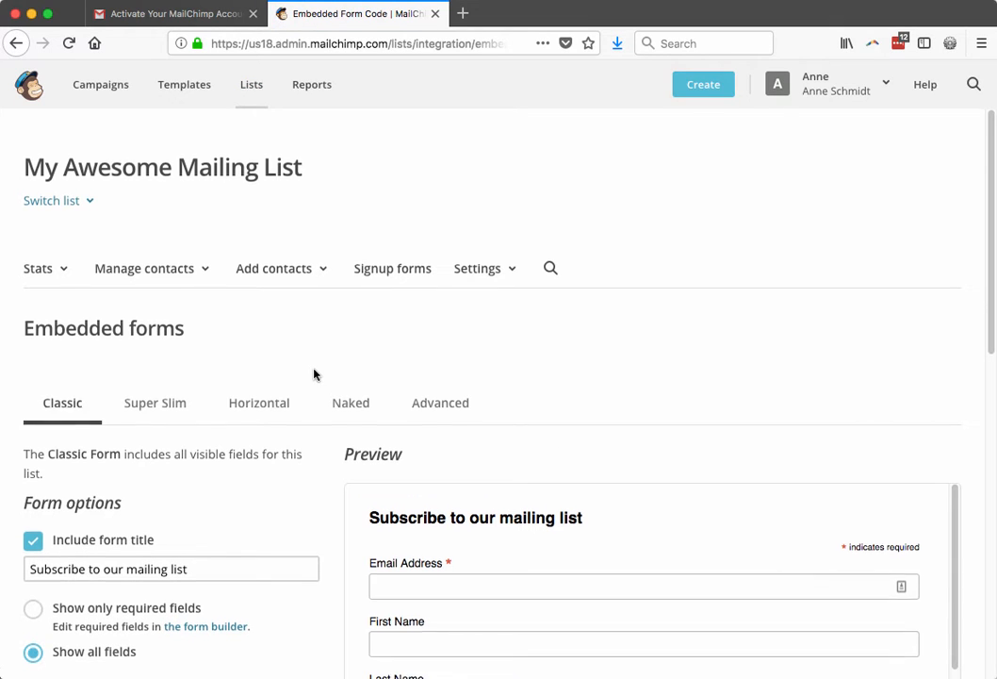
scroll(313, 374, "down", 3)
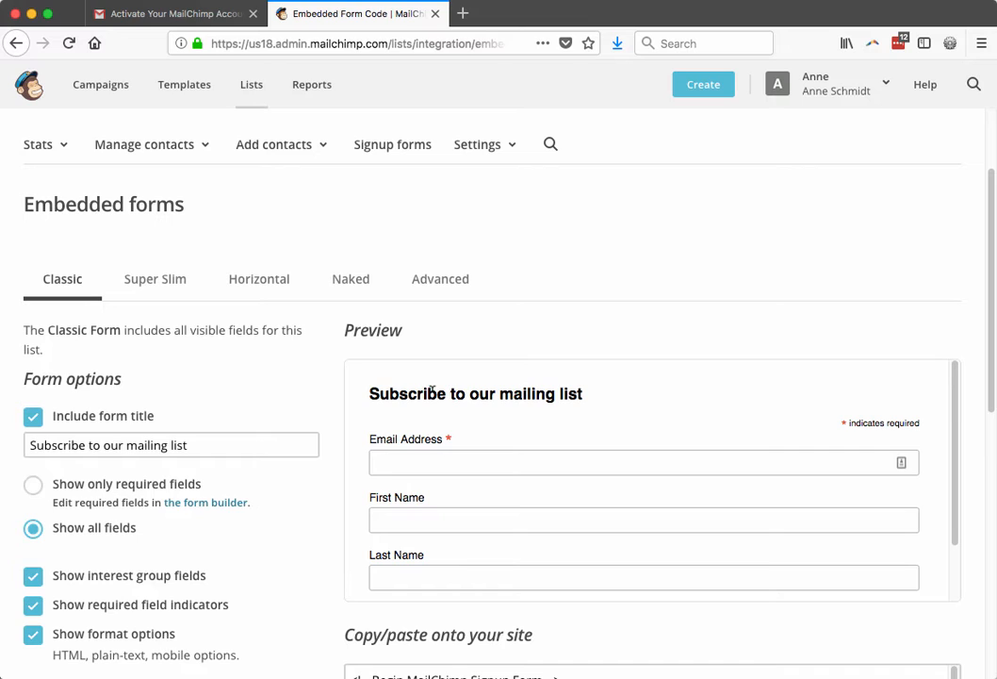
left_click(135, 294)
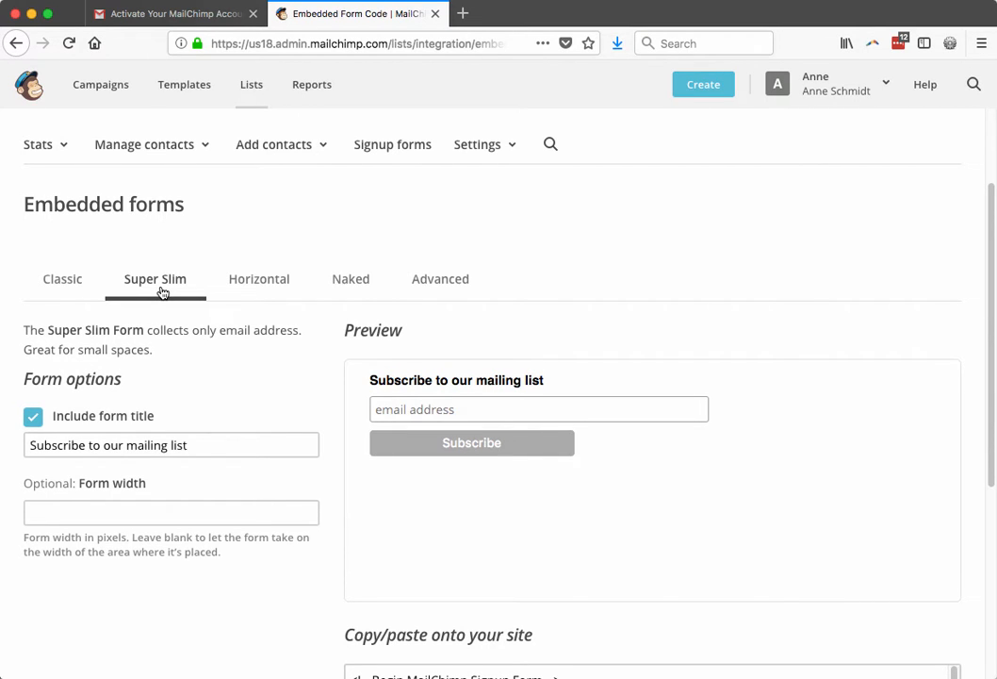
left_click(251, 287)
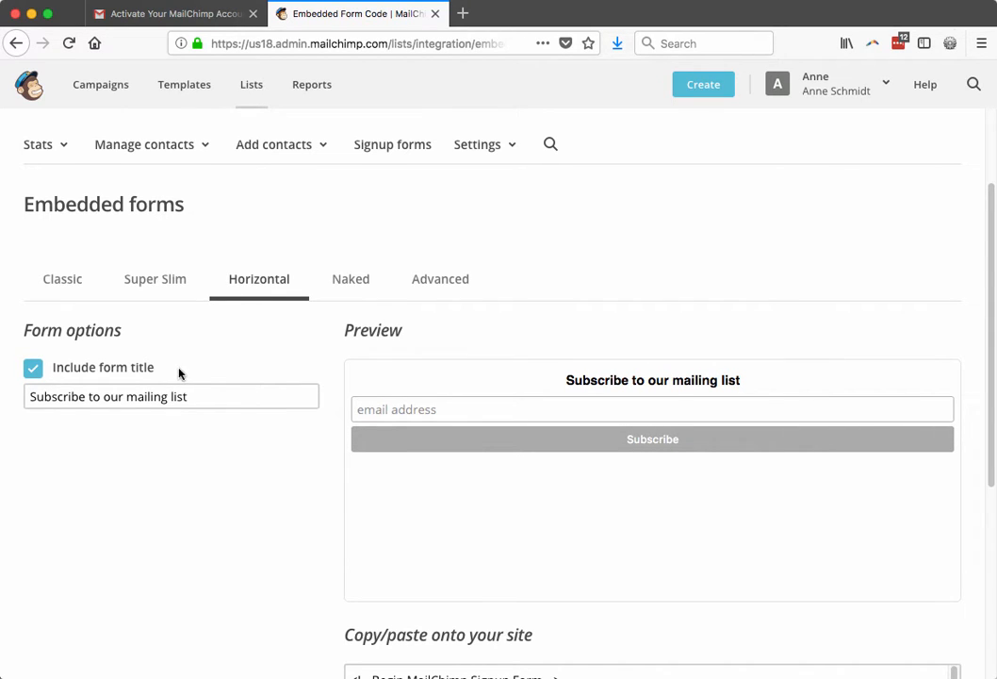
left_click(34, 369)
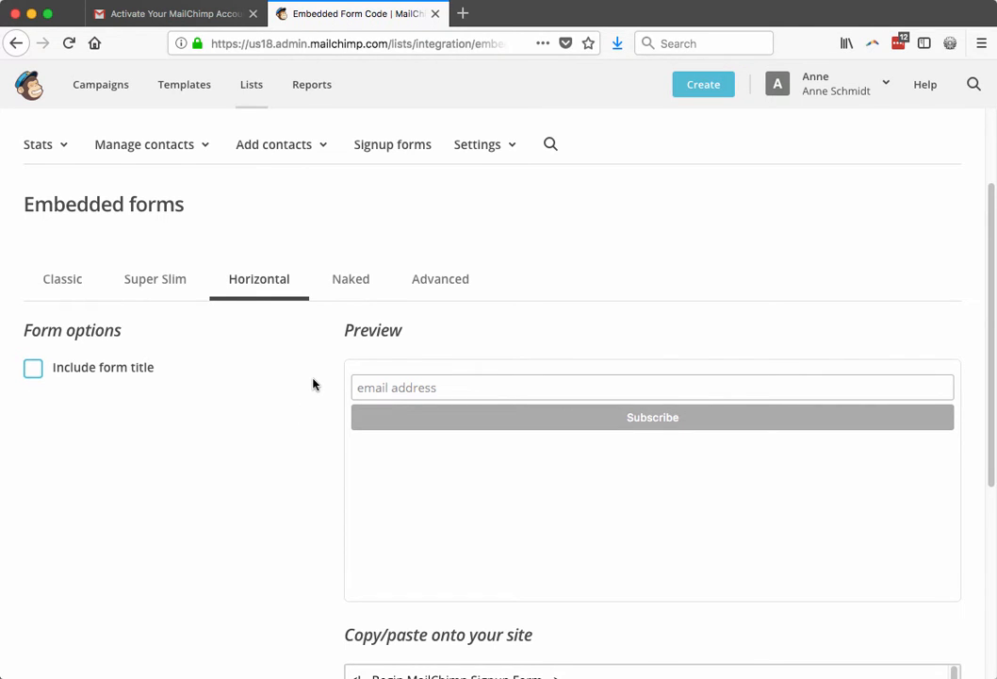
Copy the horizontal signup form's embed code and open the WordPress dashboard in a new tab.
scroll(314, 384, "down", 5)
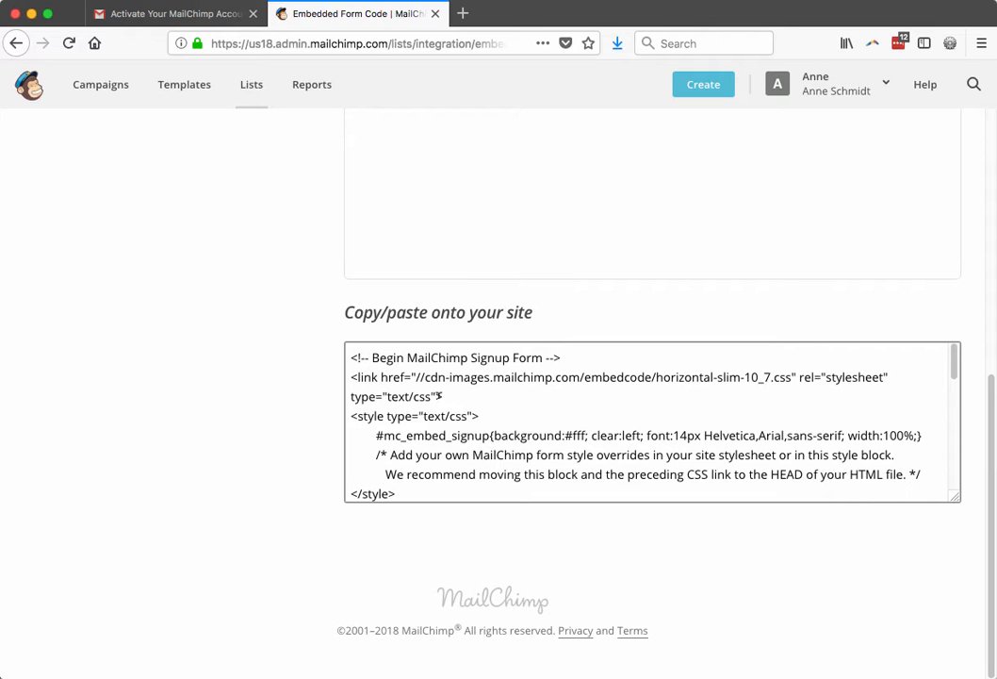
left_click(440, 395)
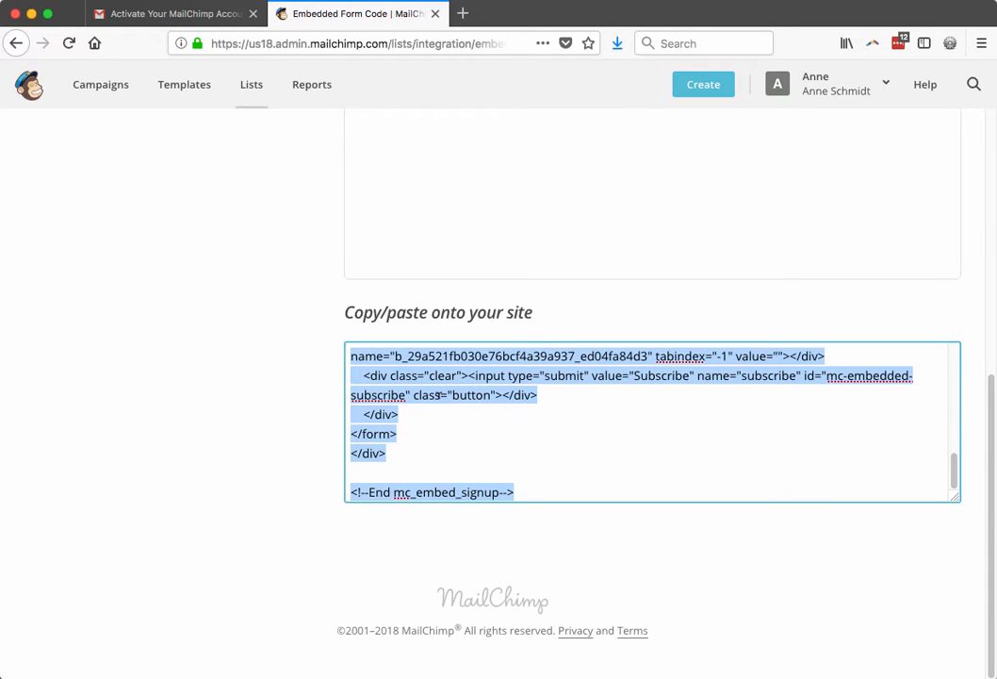
right_click(439, 395)
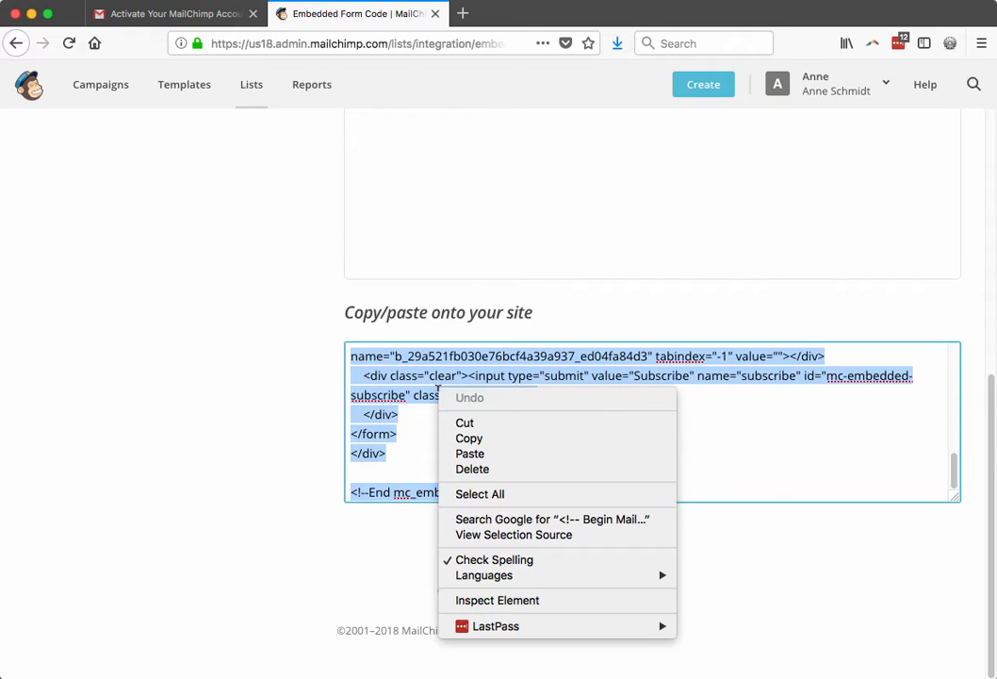
left_click(469, 438)
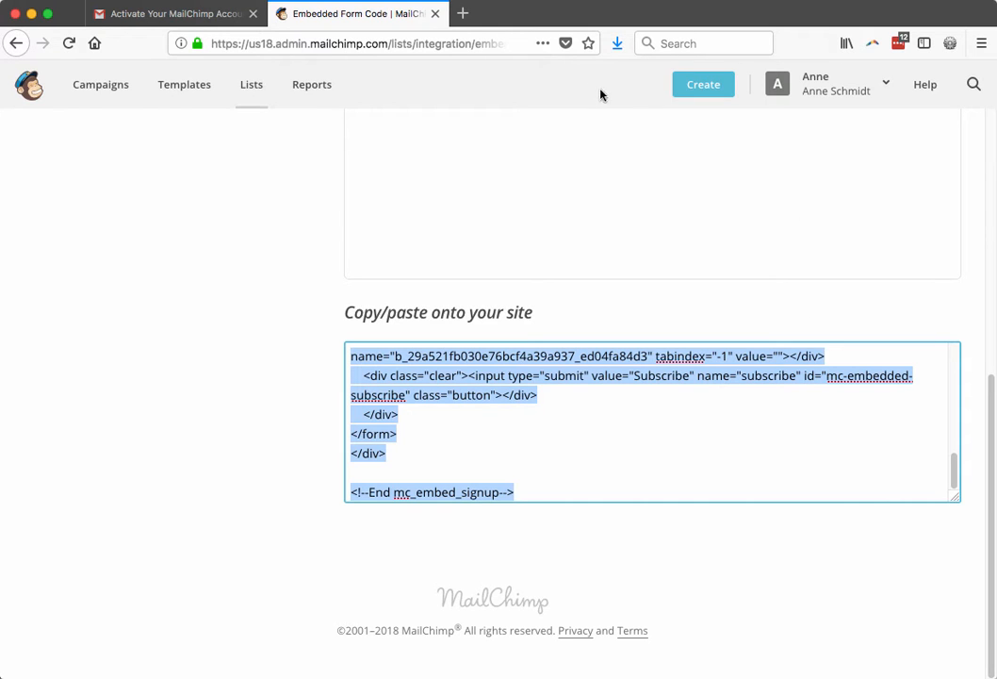
left_click(463, 16)
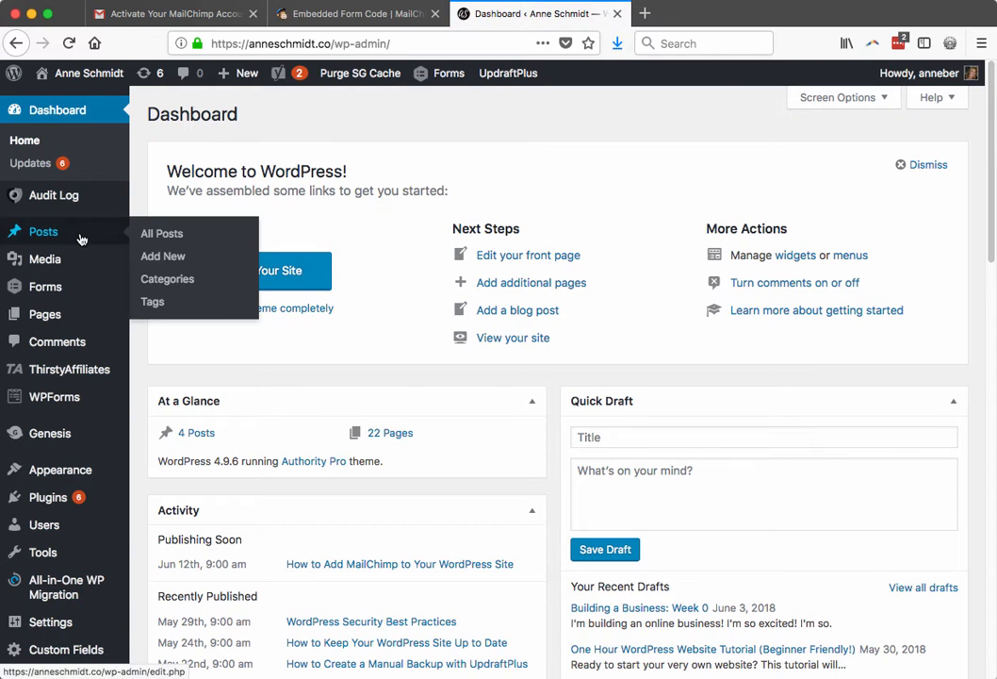
Start a new WordPress page in the Classic Editor.
left_click(149, 319)
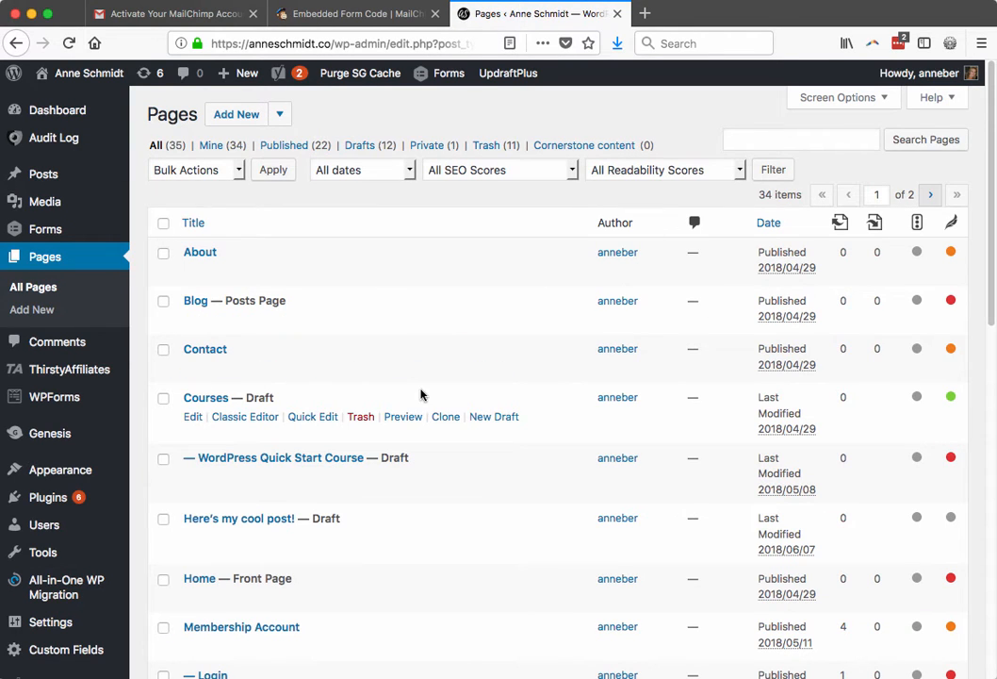
left_click(279, 114)
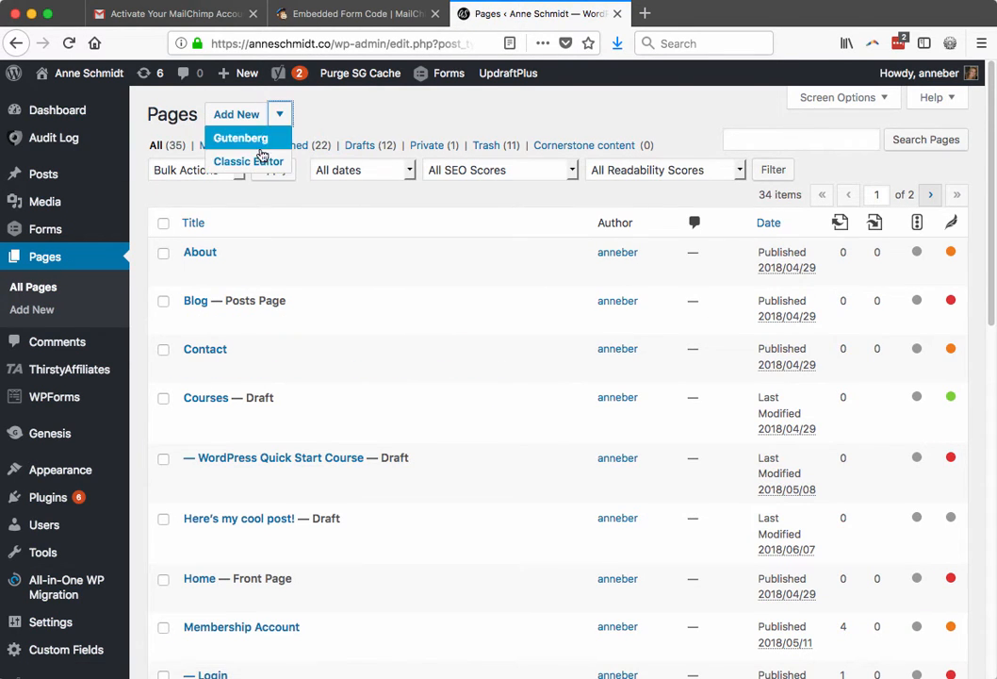
left_click(262, 160)
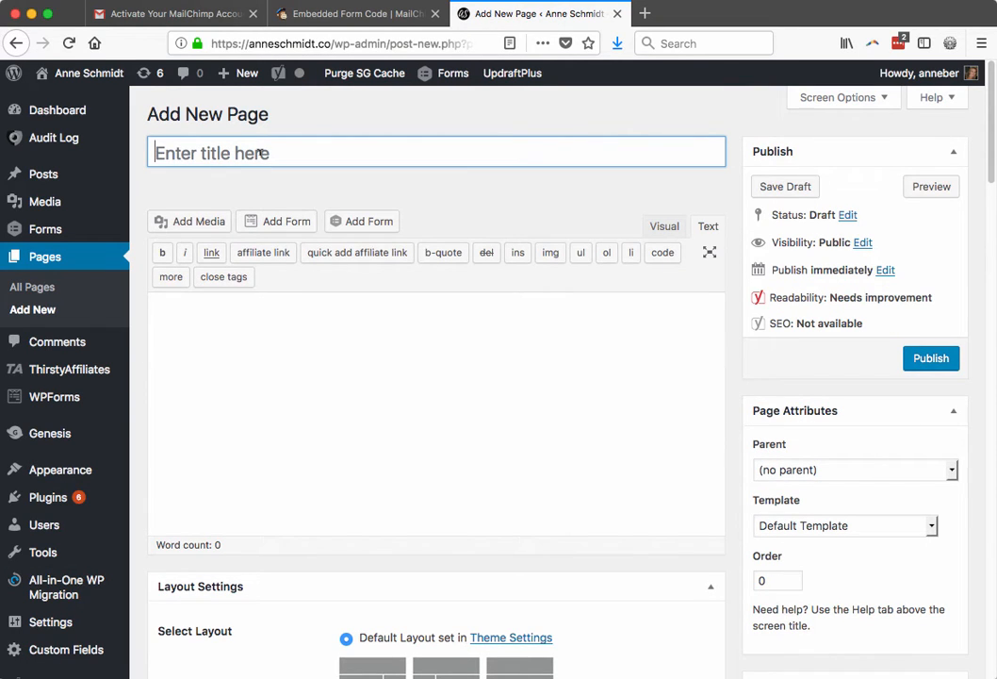
Title the page 'Here's my new page', add body 'here's my text' plus an empty line, in Text view.
left_click(260, 152)
type("Here's my new page")
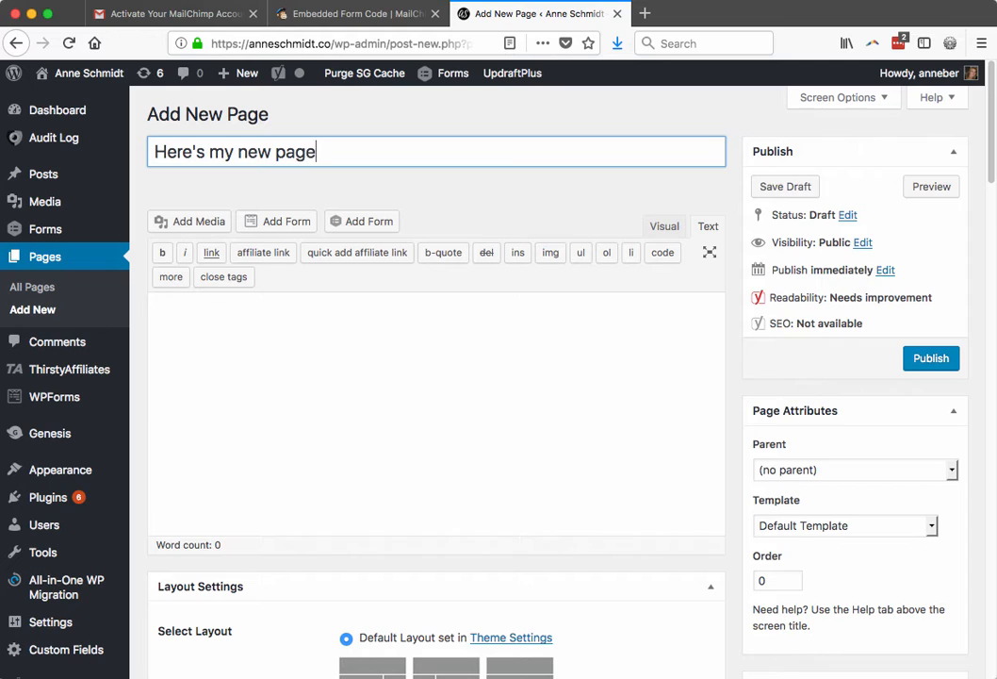
key("Tab")
type("here's my text")
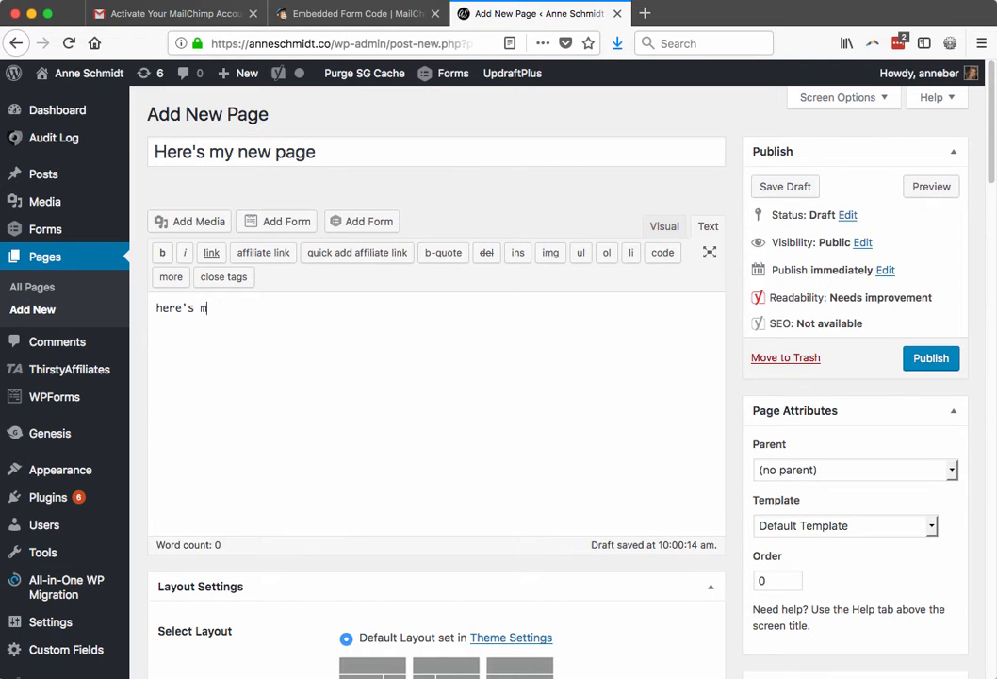
left_click(663, 227)
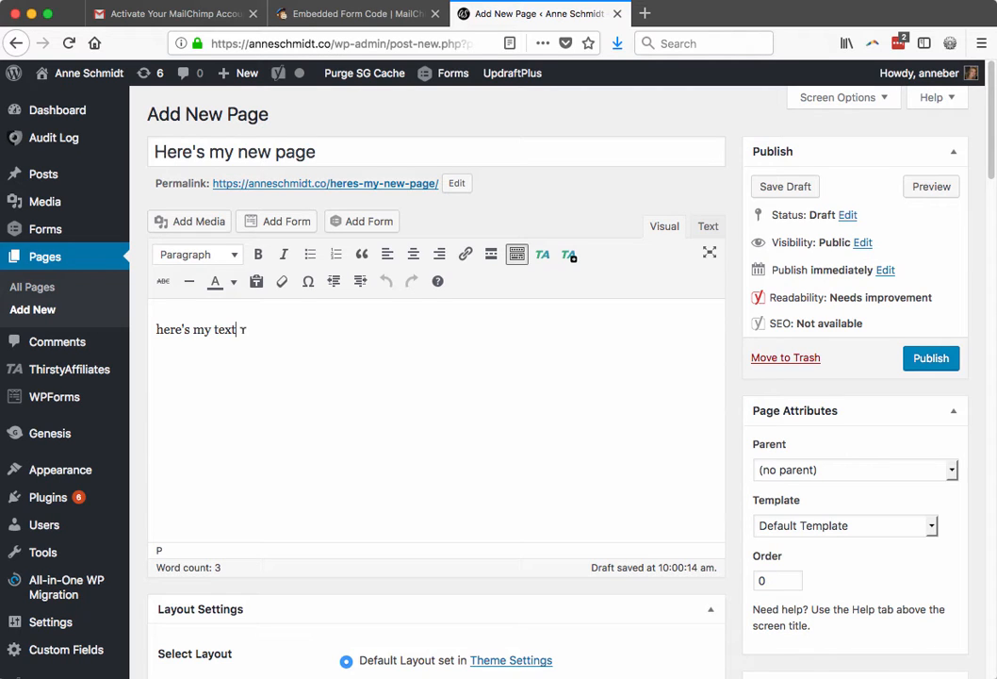
left_click(244, 329)
key("Return")
left_click(708, 227)
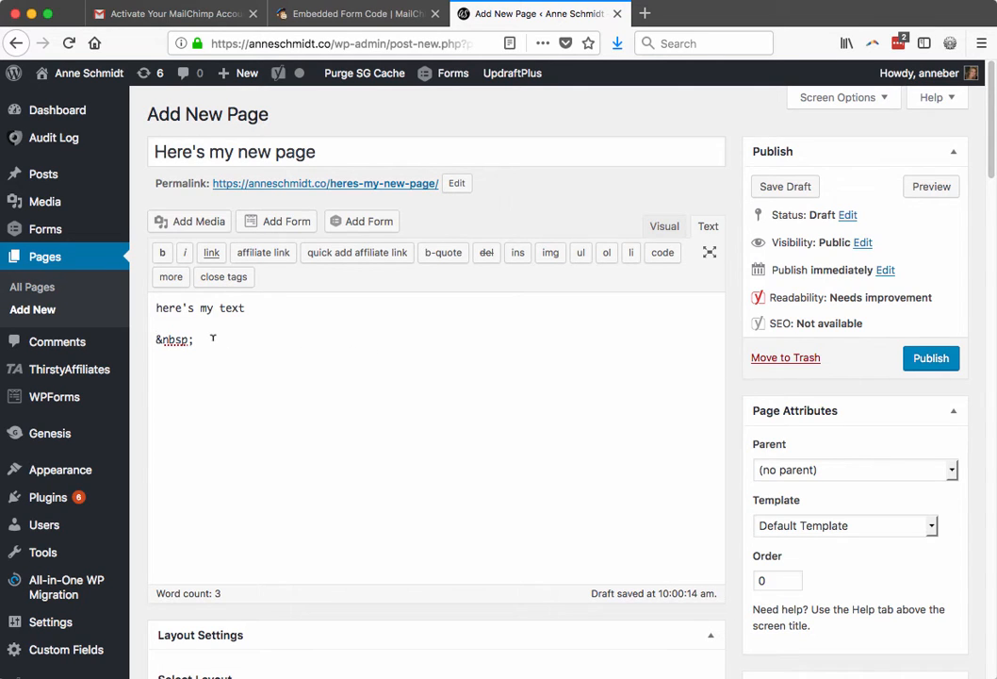
Paste the MailChimp embed code below the body text and publish the page.
right_click(155, 339)
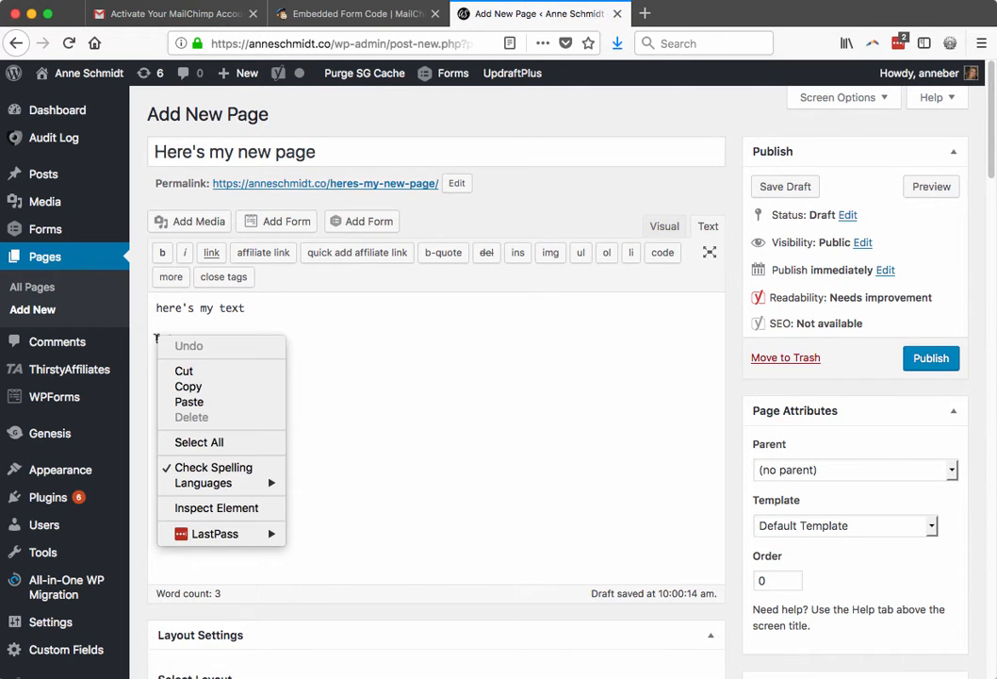
left_click(185, 396)
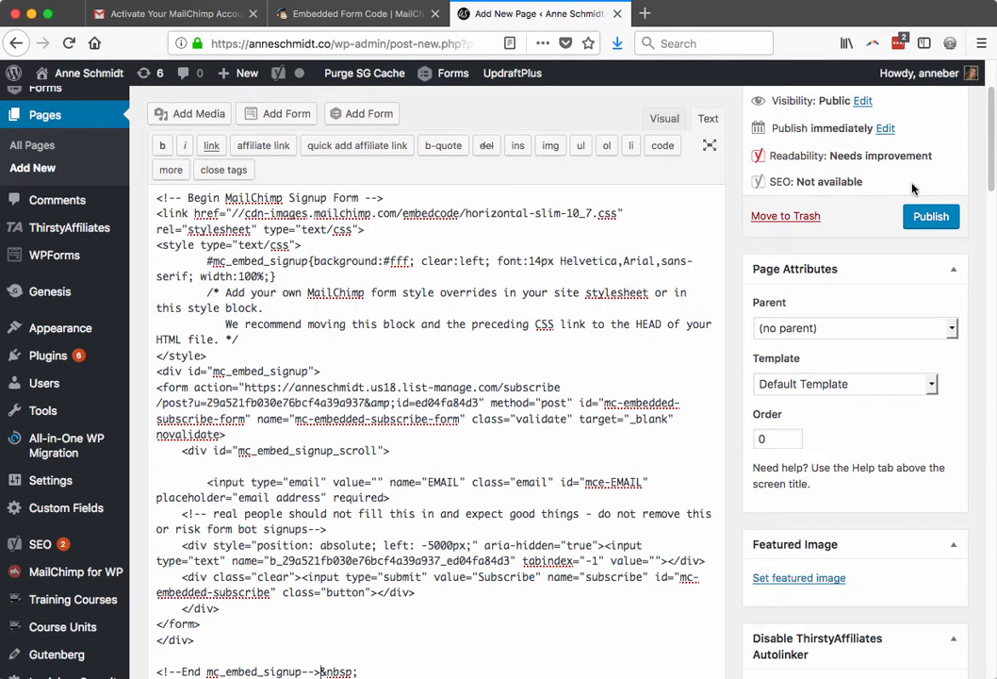
left_click(926, 218)
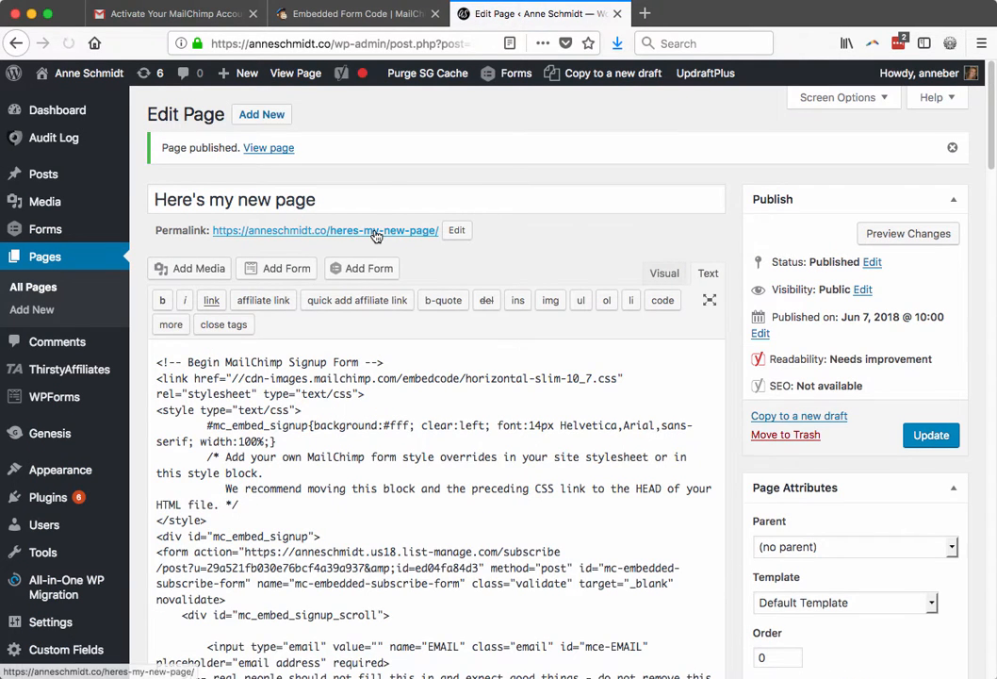
View the published page in a new tab and enter a test email address in the signup form.
left_click(372, 230, "super")
left_click(697, 21)
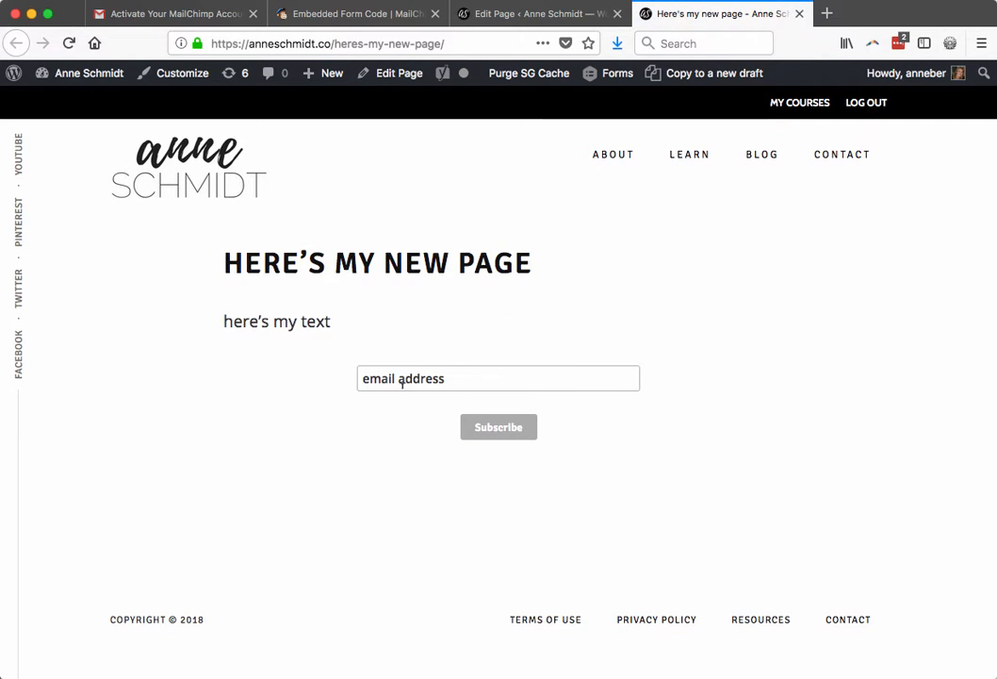
left_click(462, 377)
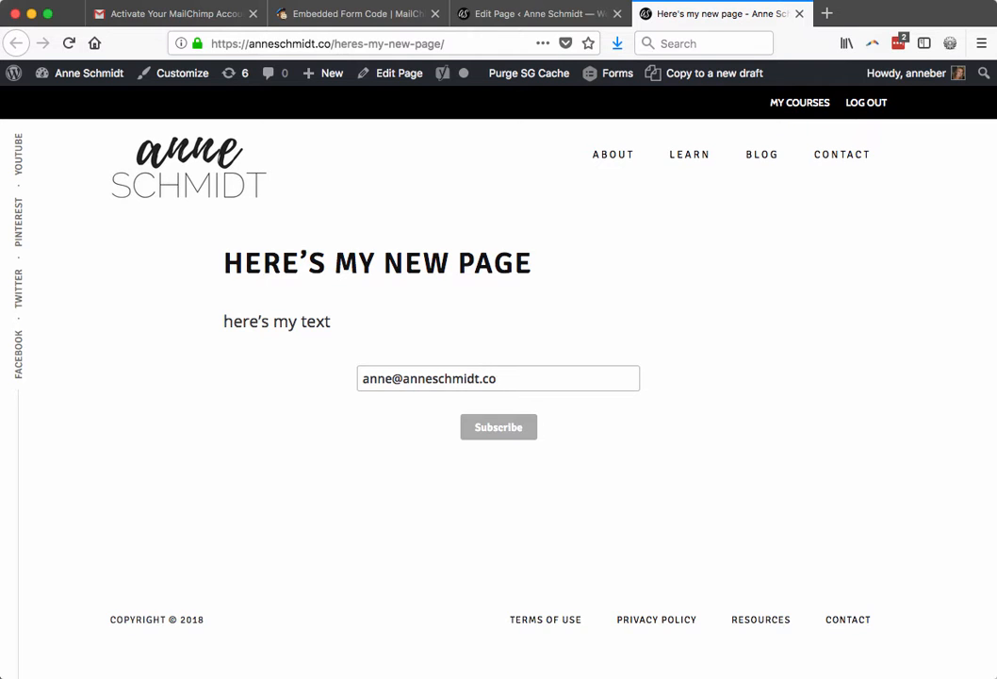
Submit the test subscription and review the 'Almost finished' confirmation for My awesome mailing list.
left_click(499, 425)
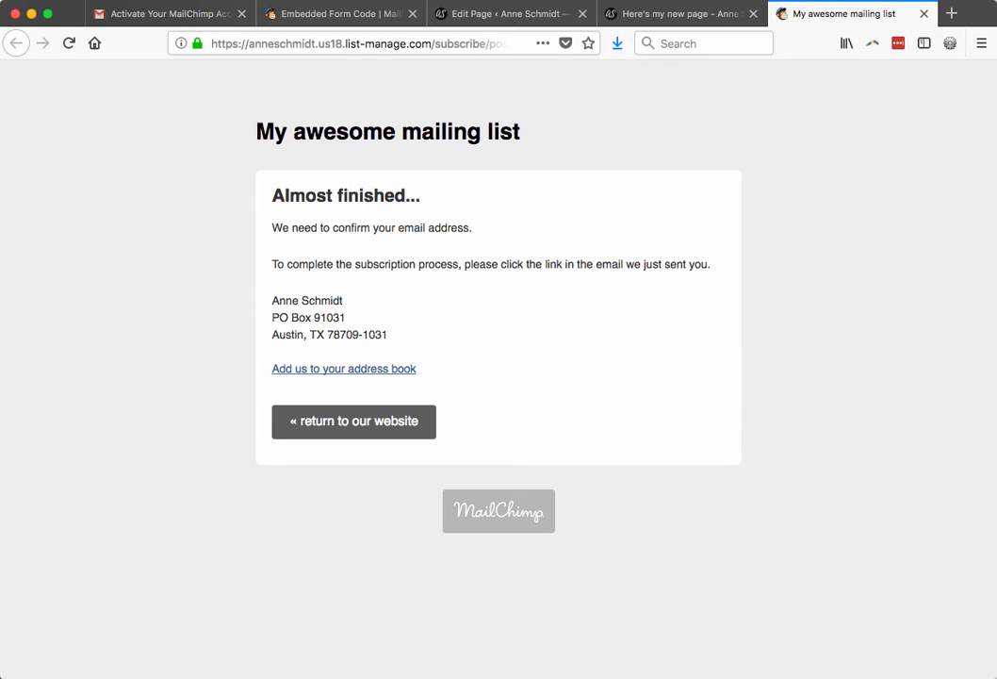
left_click(832, 0)
left_click(832, 0)
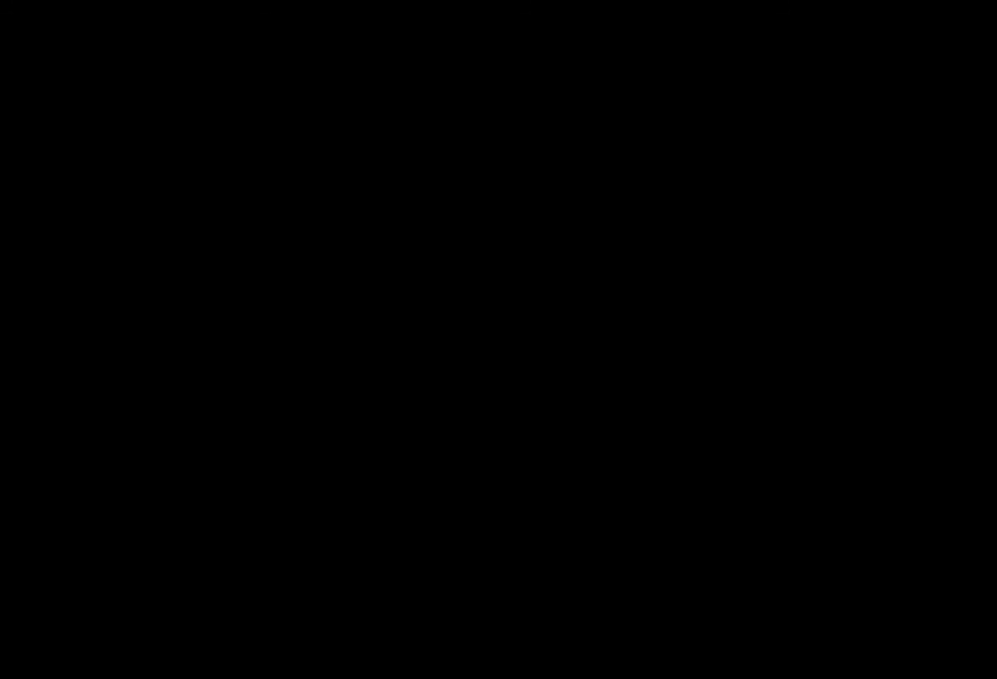